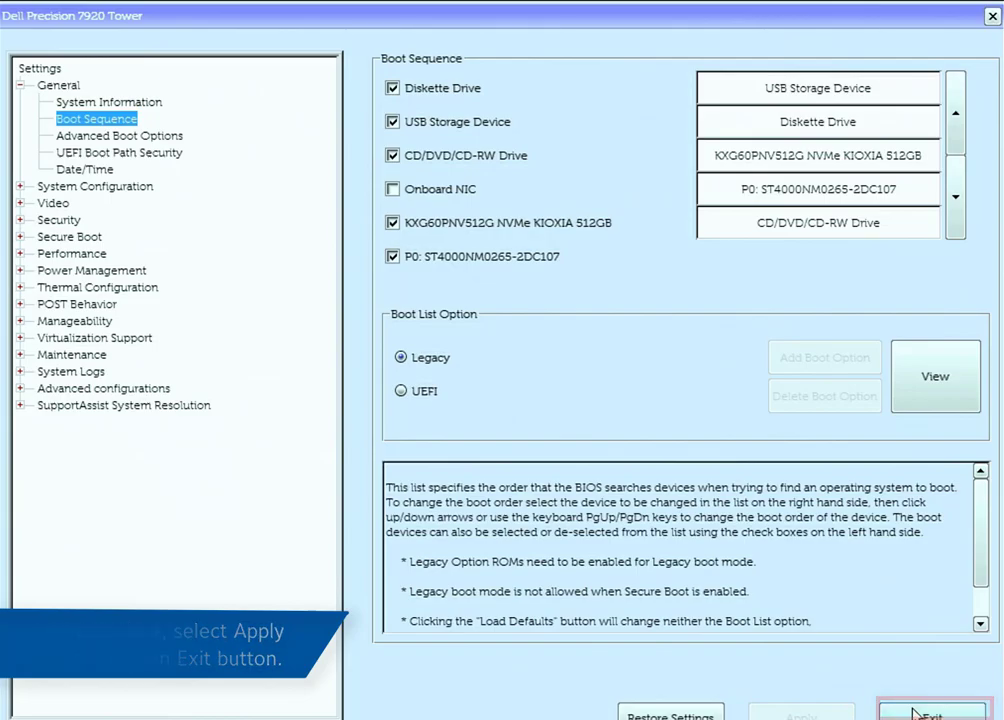
Exit BIOS setup with USB Storage Device first in the boot sequence so the machine restarts
left_click(912, 712)
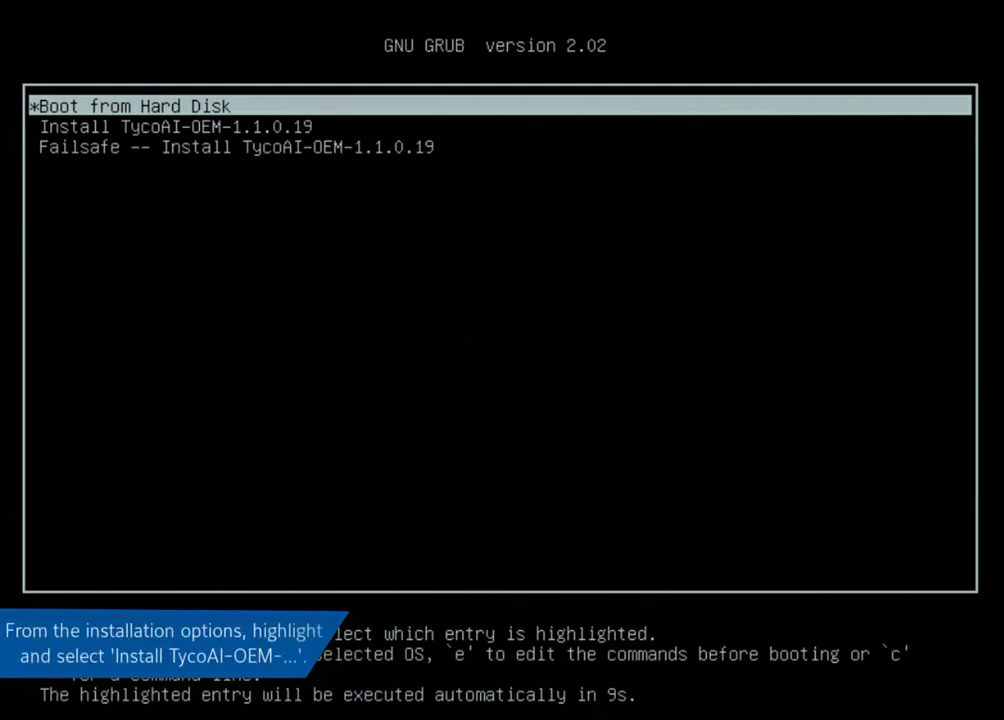
Boot the 'Install TycoAI-OEM-1.1.0.19' entry from the GRUB menu
key("Down")
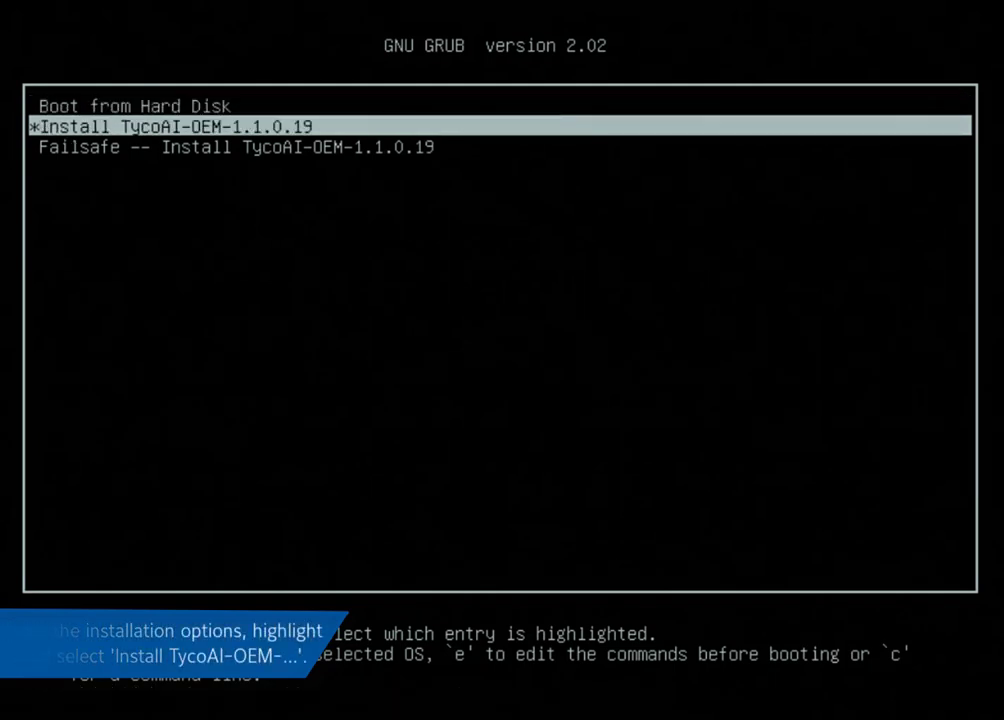
key("Return")
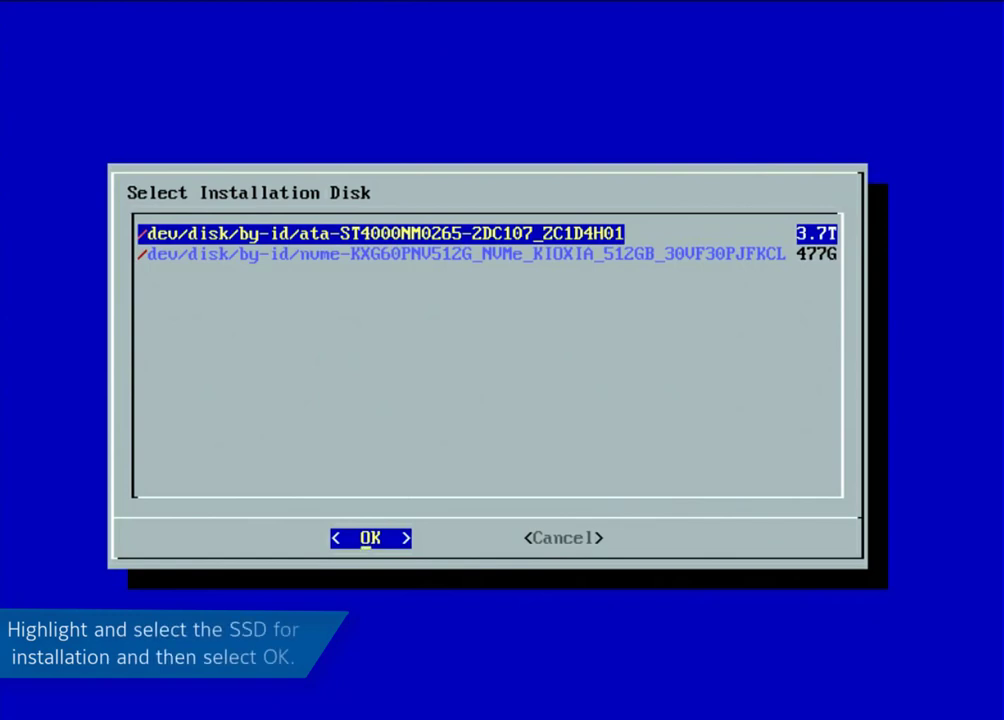
Install onto the 512GB NVMe KIOXIA disk, agreeing to erase all its data
key("Down")
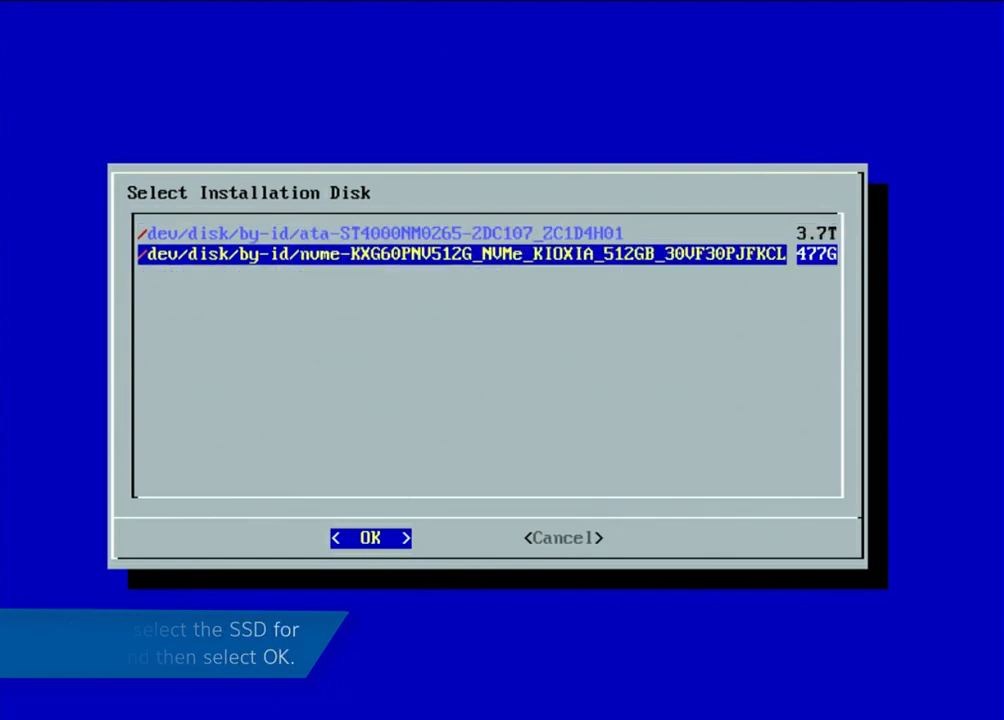
key("Return")
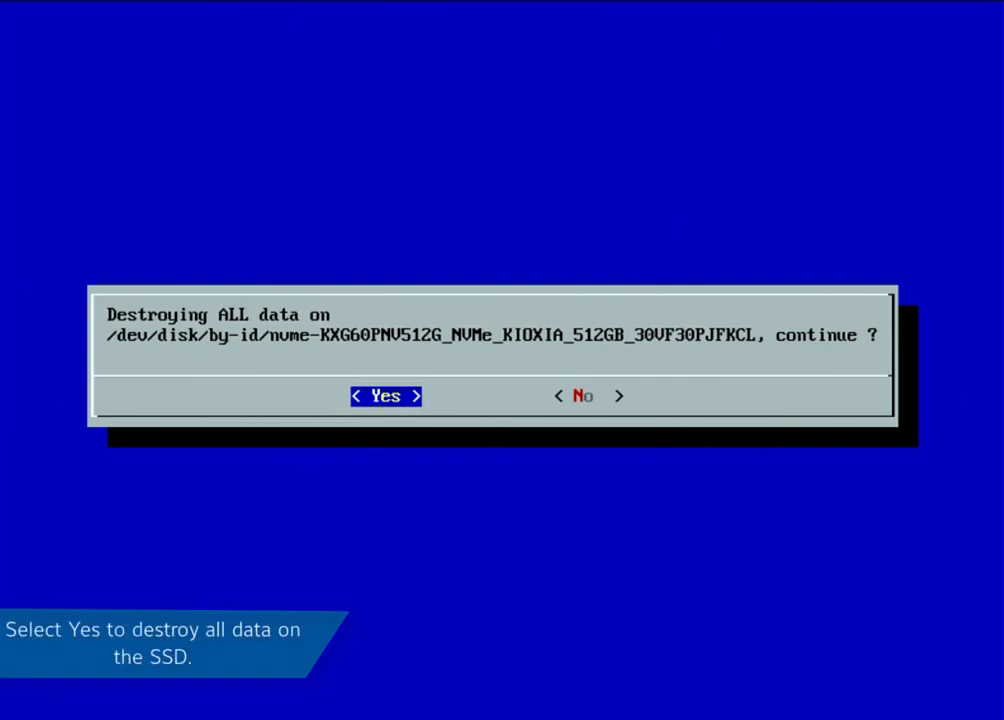
key("Return")
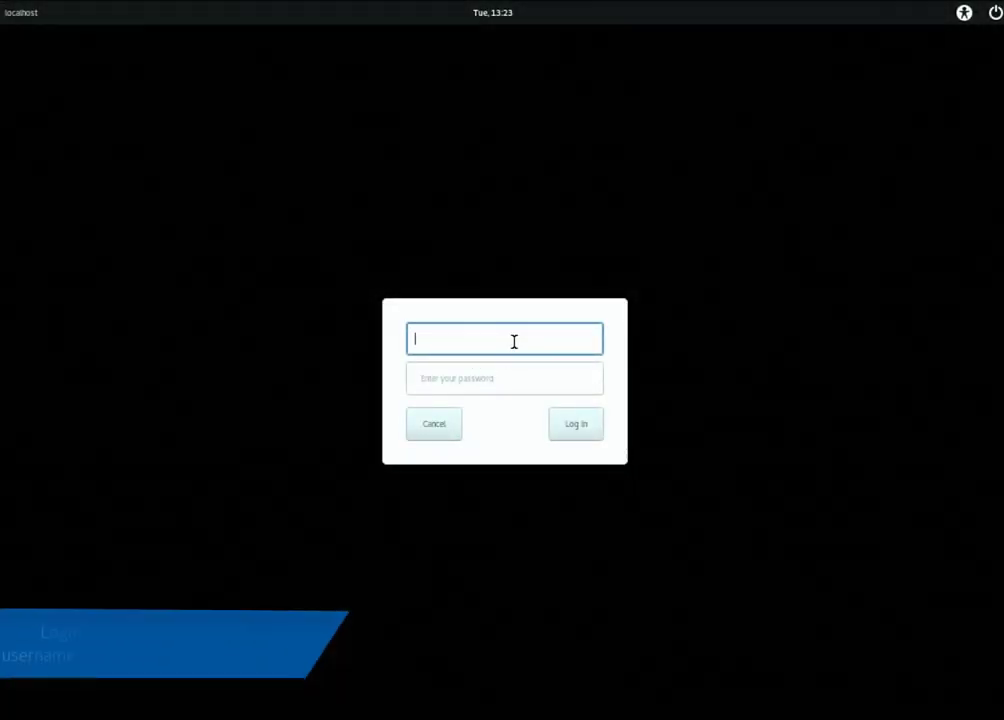
Log in to the Linux desktop as admin with the account password
type("adm")
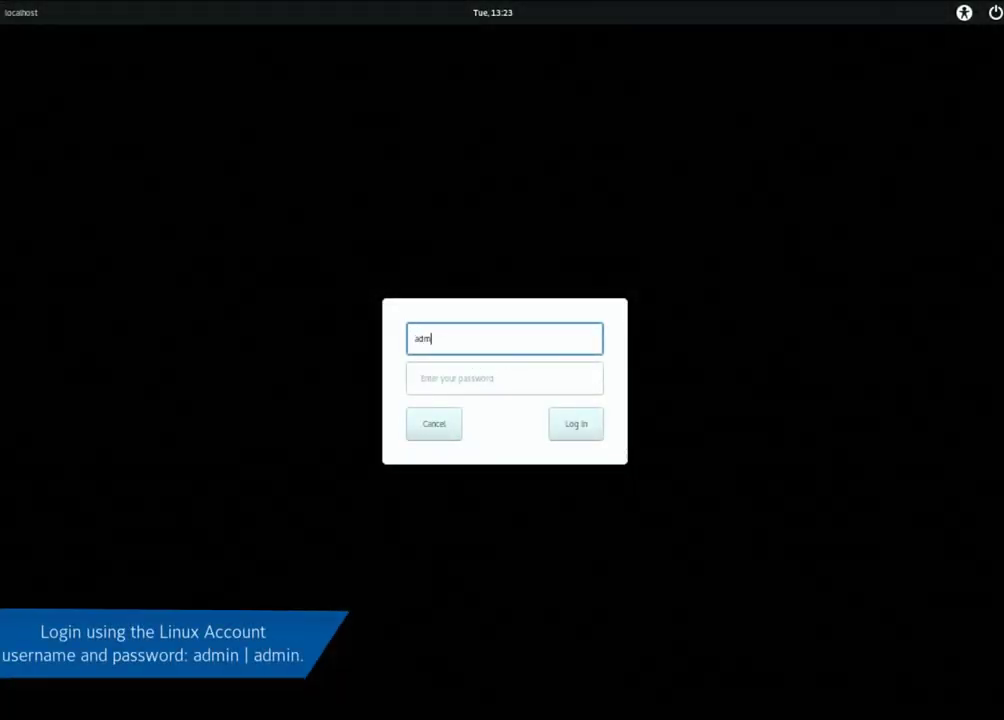
type("in")
key("Tab")
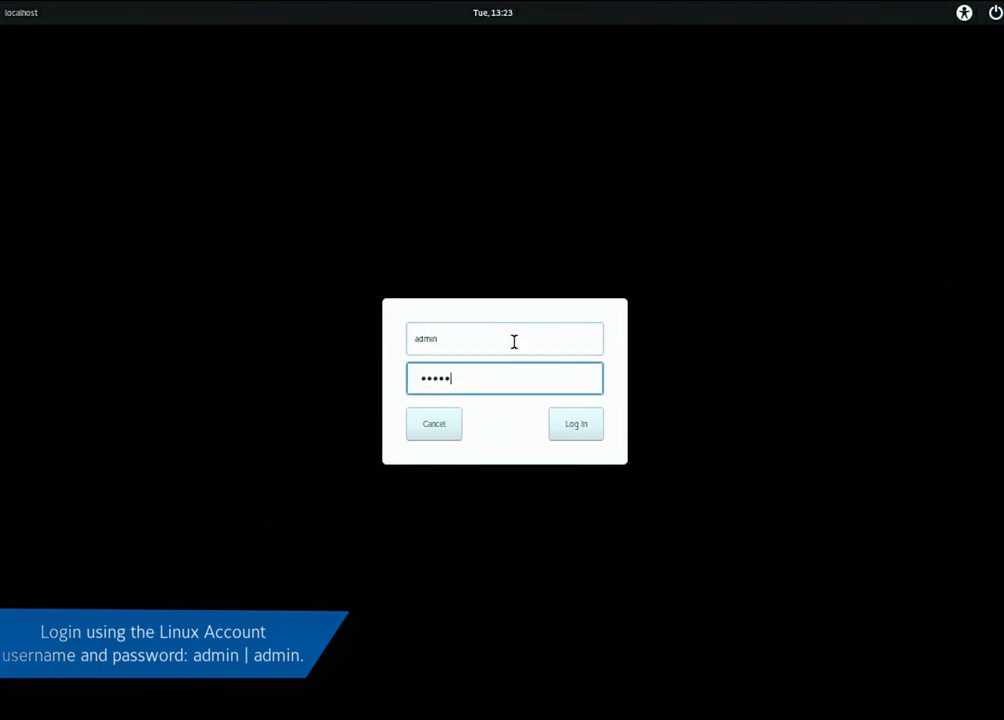
type("admin")
left_click(576, 436)
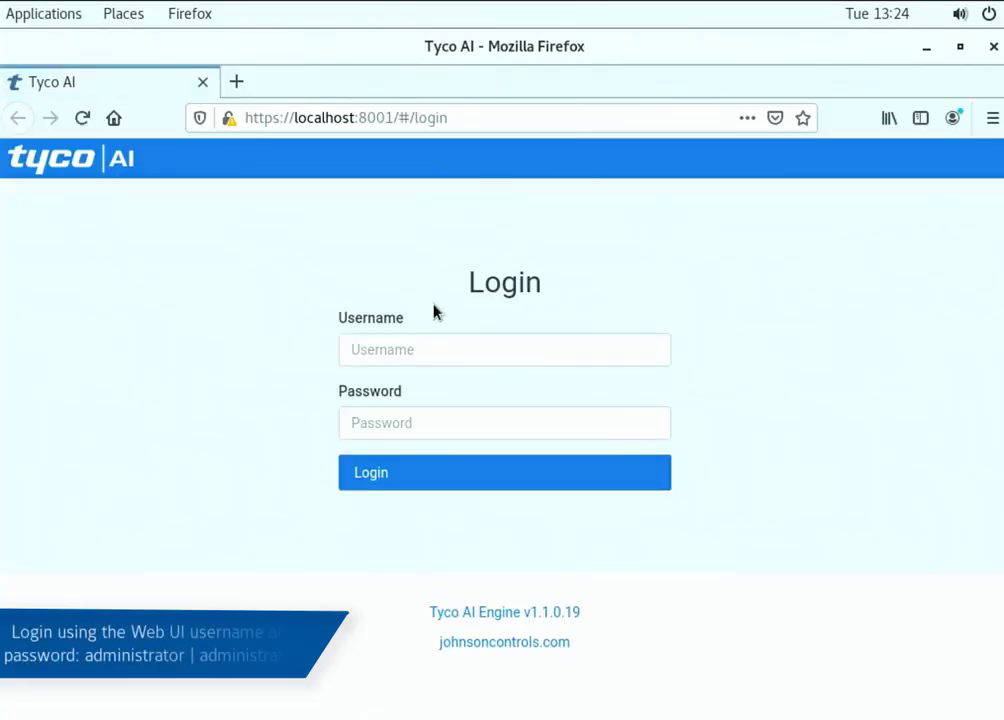
Log in to the Tyco AI web UI without saving credentials, and accept the EULA and Privacy Notice
left_click(433, 354)
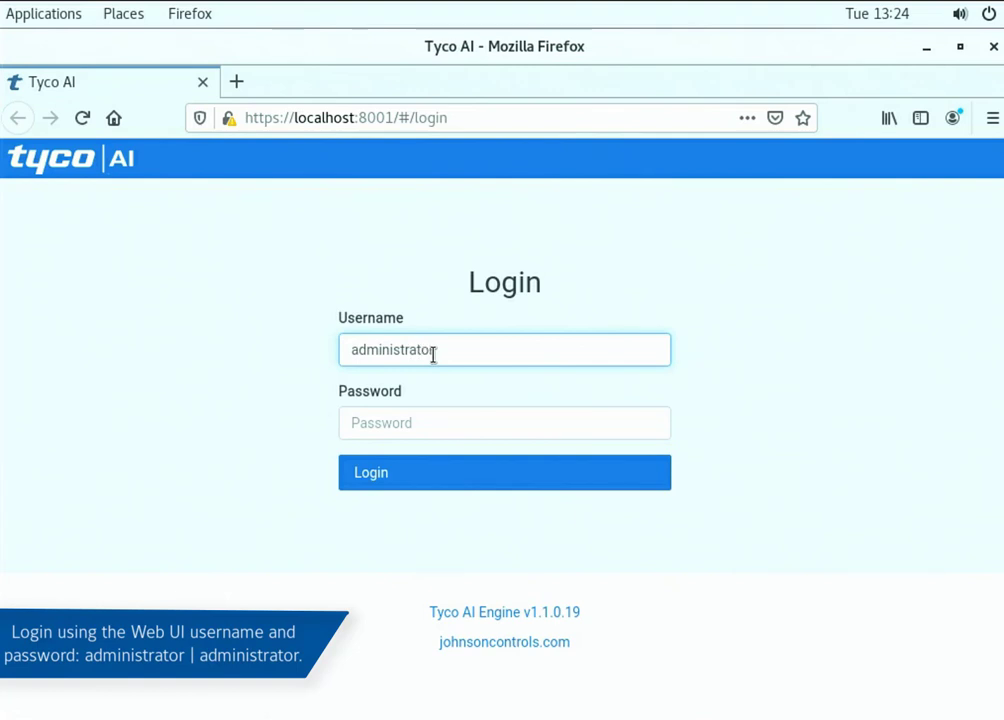
key("Tab")
type("admi")
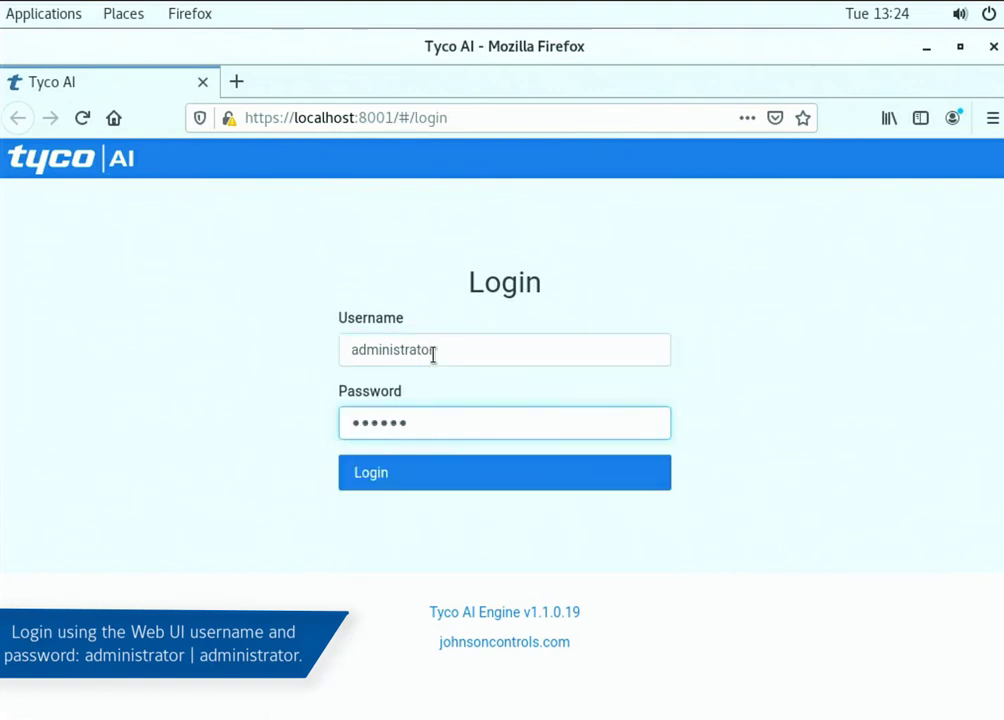
type("nistrator")
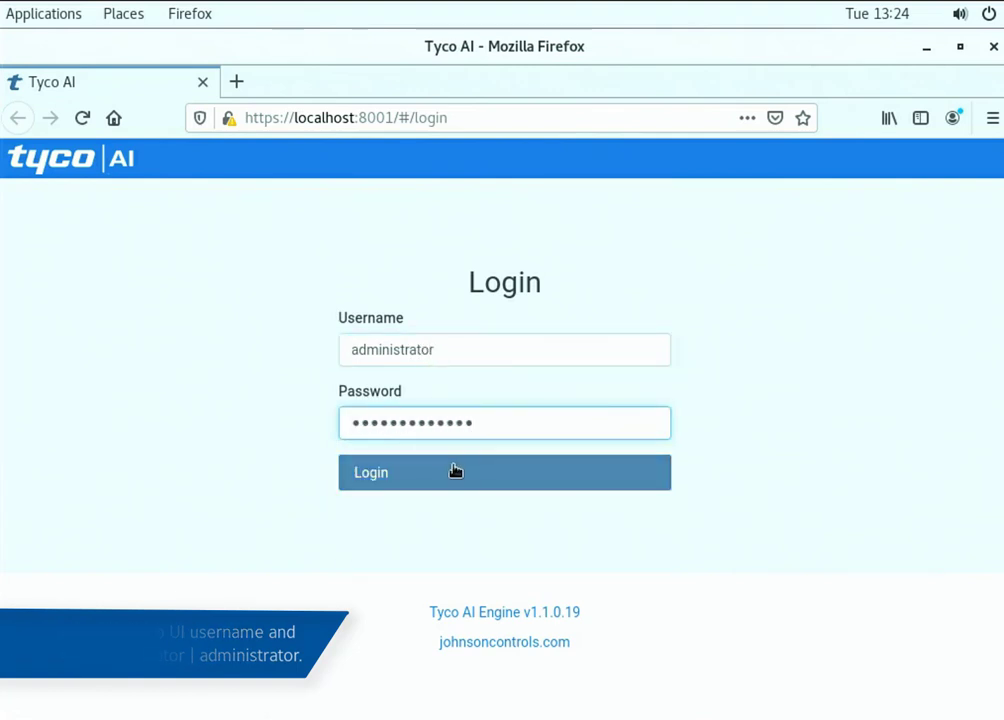
left_click(453, 472)
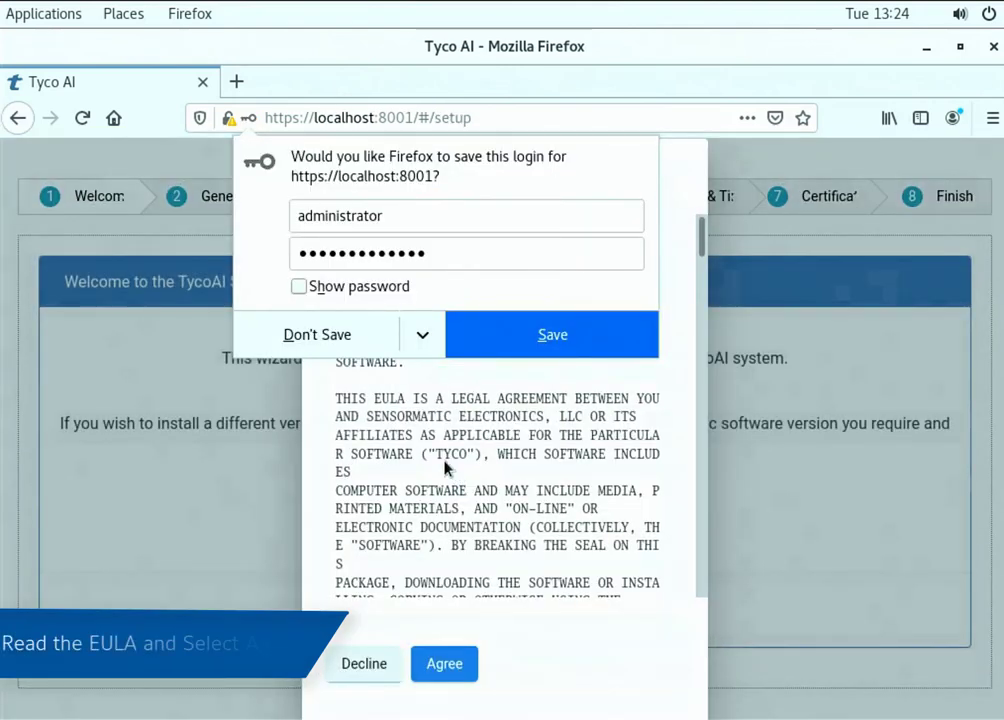
left_click(365, 339)
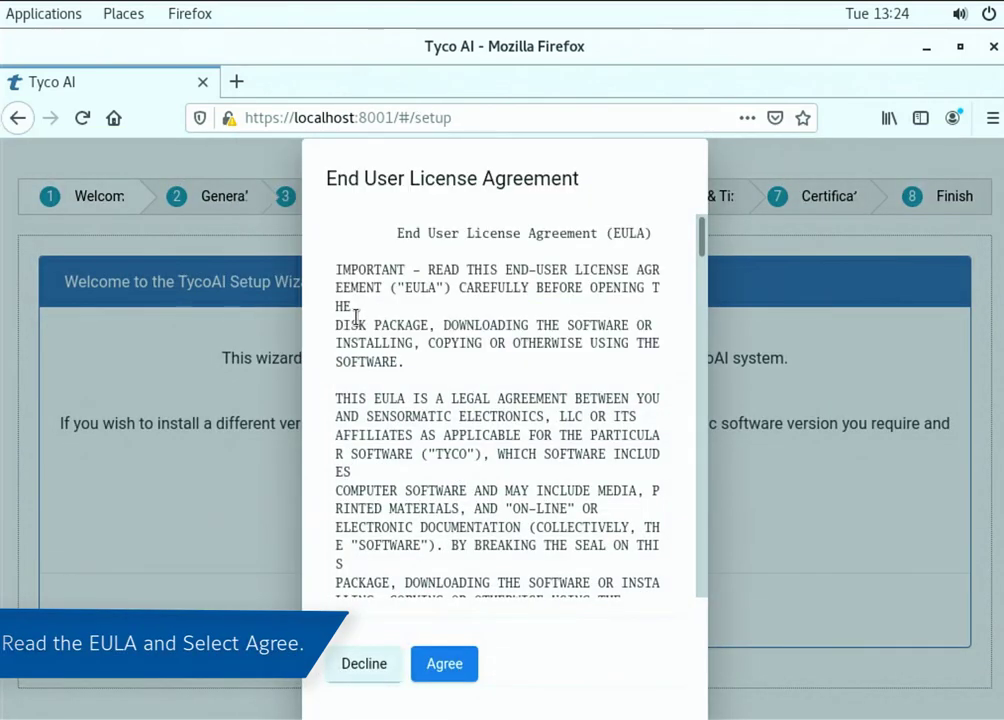
left_click(457, 664)
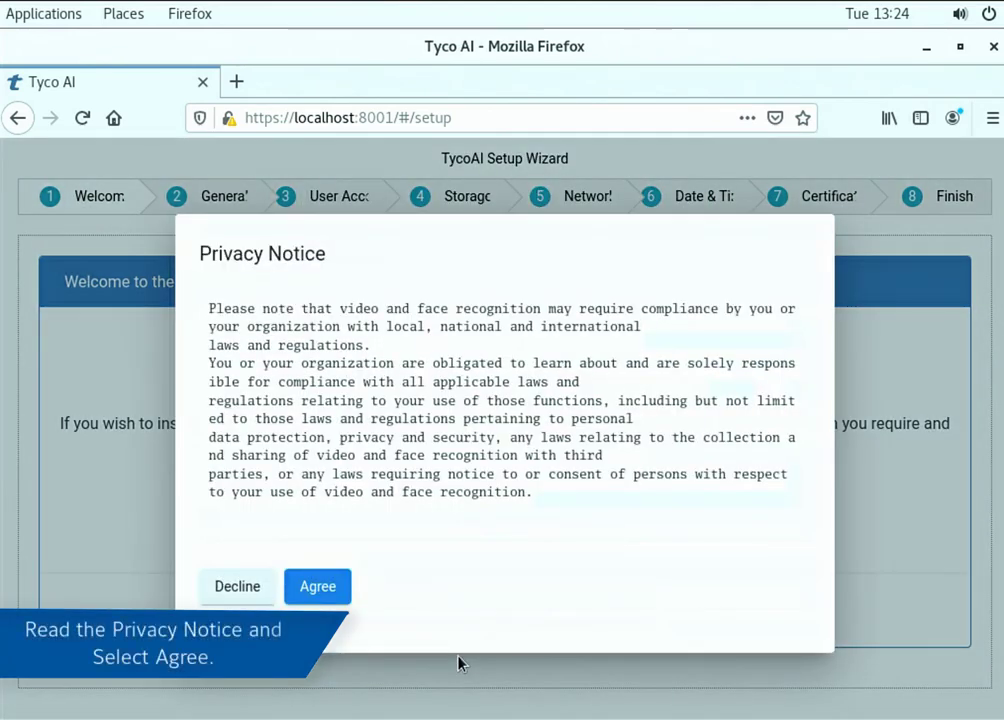
left_click(316, 587)
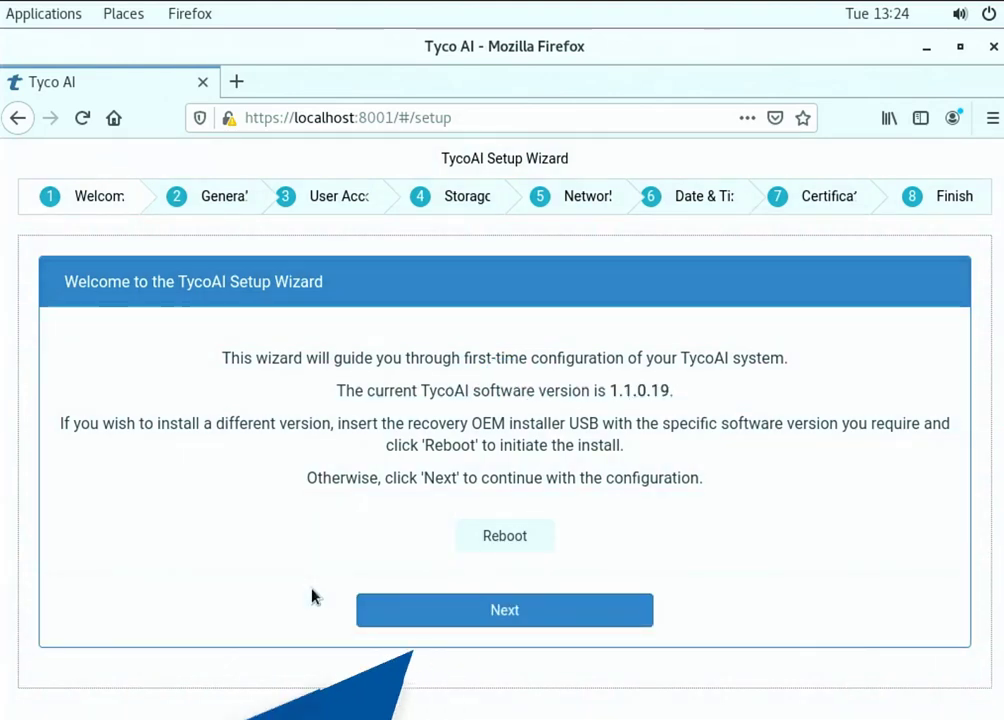
Move past the welcome page and select Face Enrollment mode in General Settings
left_click(380, 608)
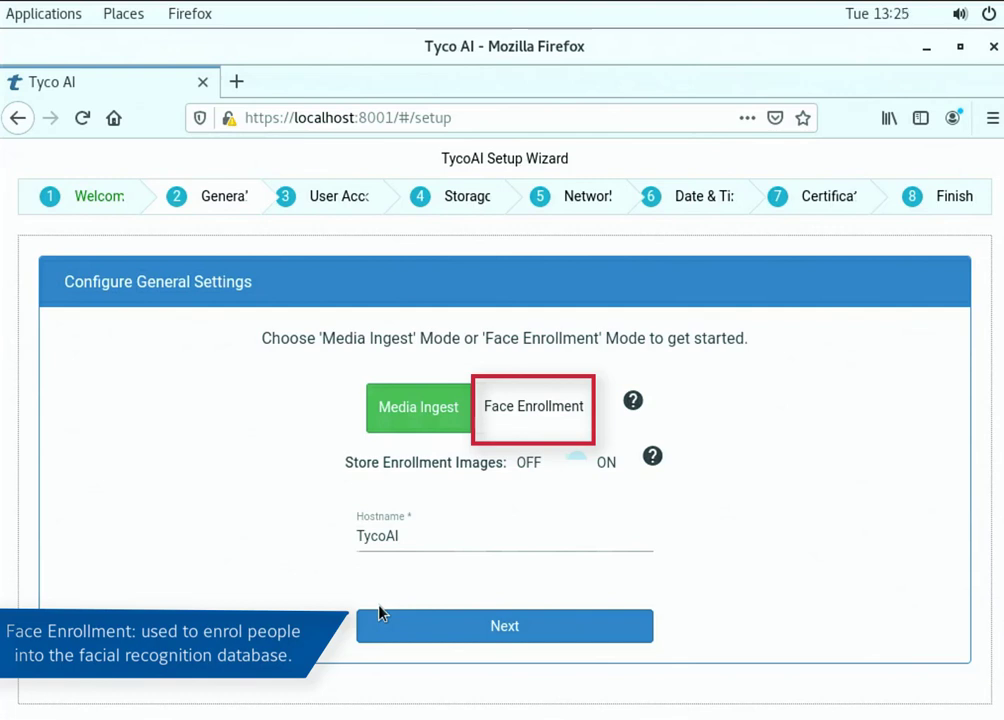
left_click(530, 404)
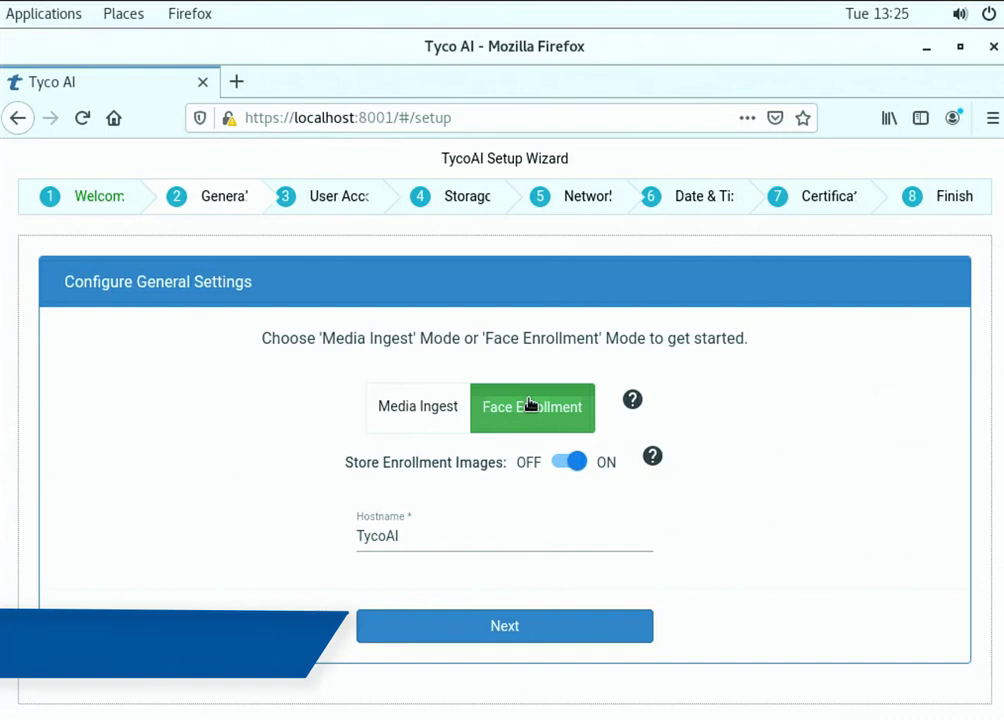
Give the WebUI account the new username admin1 and a new password
left_click(506, 646)
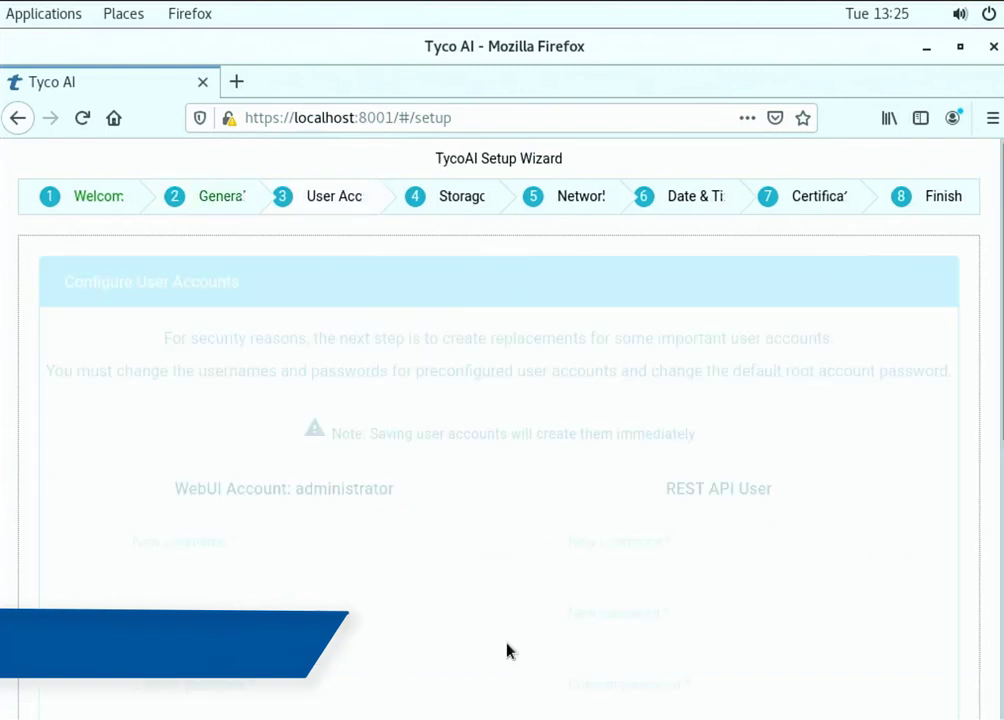
left_click(188, 541)
type("admin1")
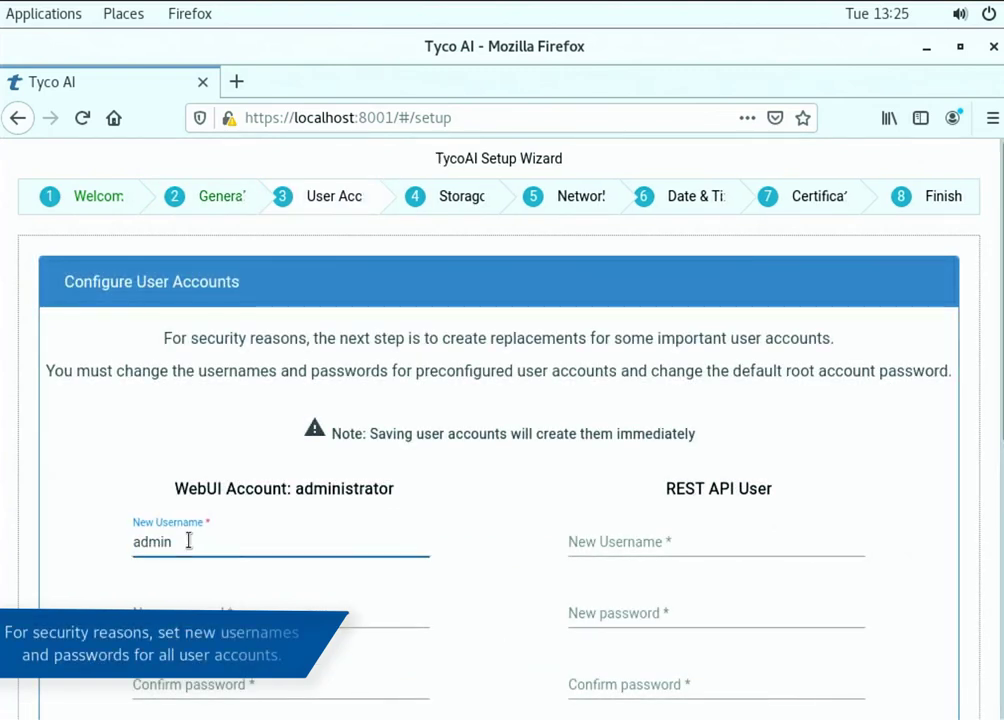
key("Tab")
key("Tab")
type("•••••••••")
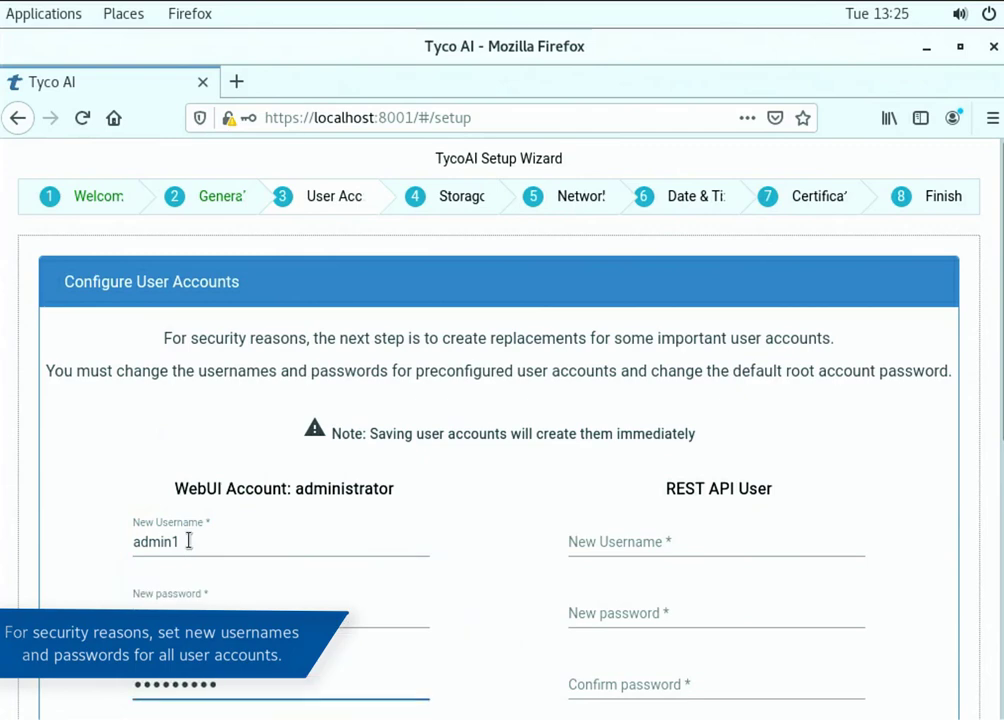
Set the REST API user to username rest1 with a confirmed password
scroll(188, 543, "down", 3)
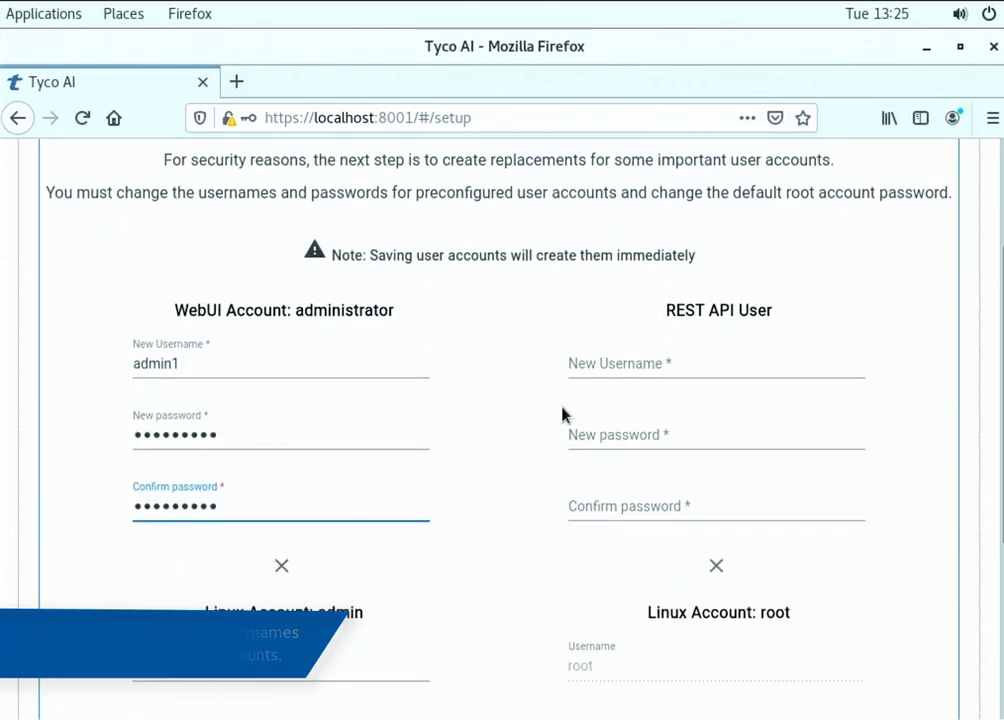
left_click(616, 365)
type("rest1")
key("Tab")
type("•••••••••")
key("Tab")
type("•••••••••")
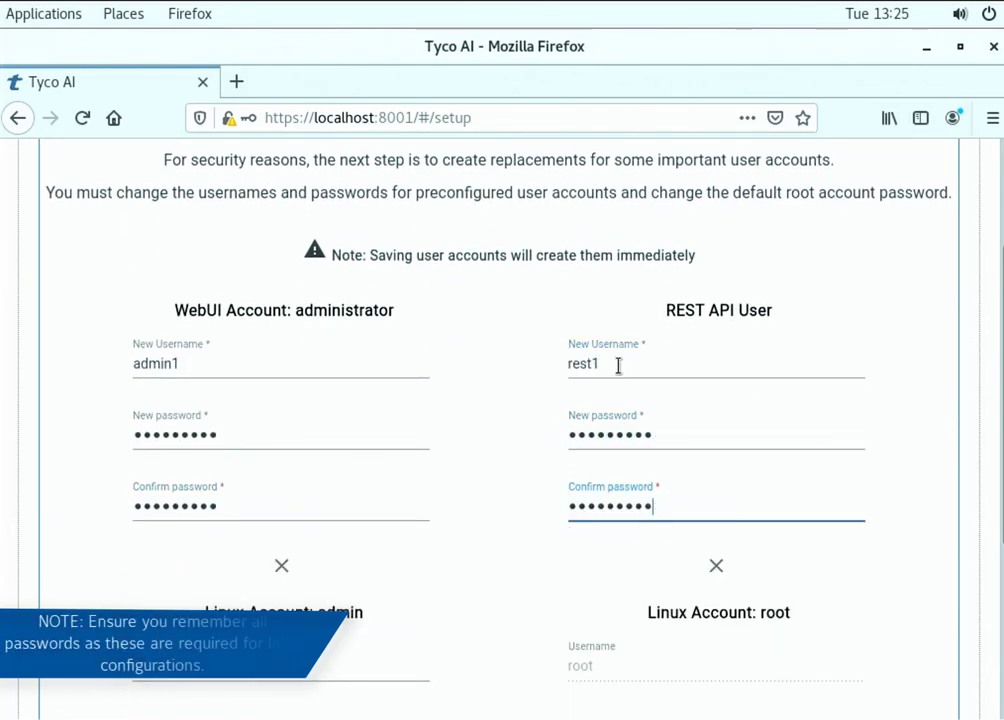
Set the Linux admin account to username admin1 with a confirmed password
scroll(495, 529, "down", 4)
left_click(235, 432)
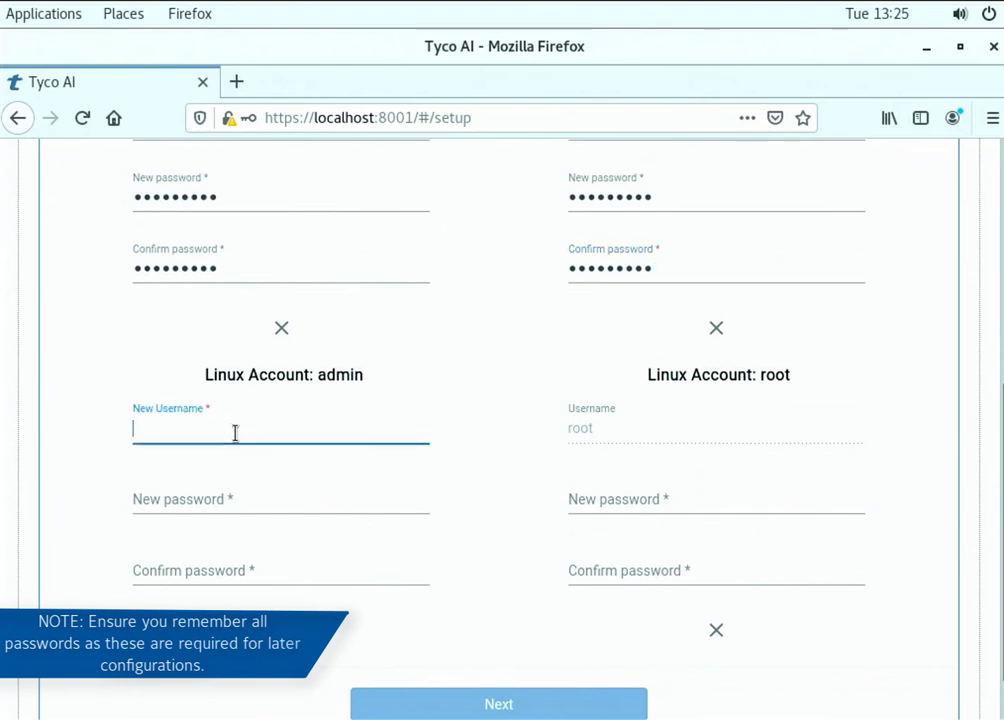
type("admin1")
key("Tab")
type("•••••••••")
key("Tab")
type("•••••••••")
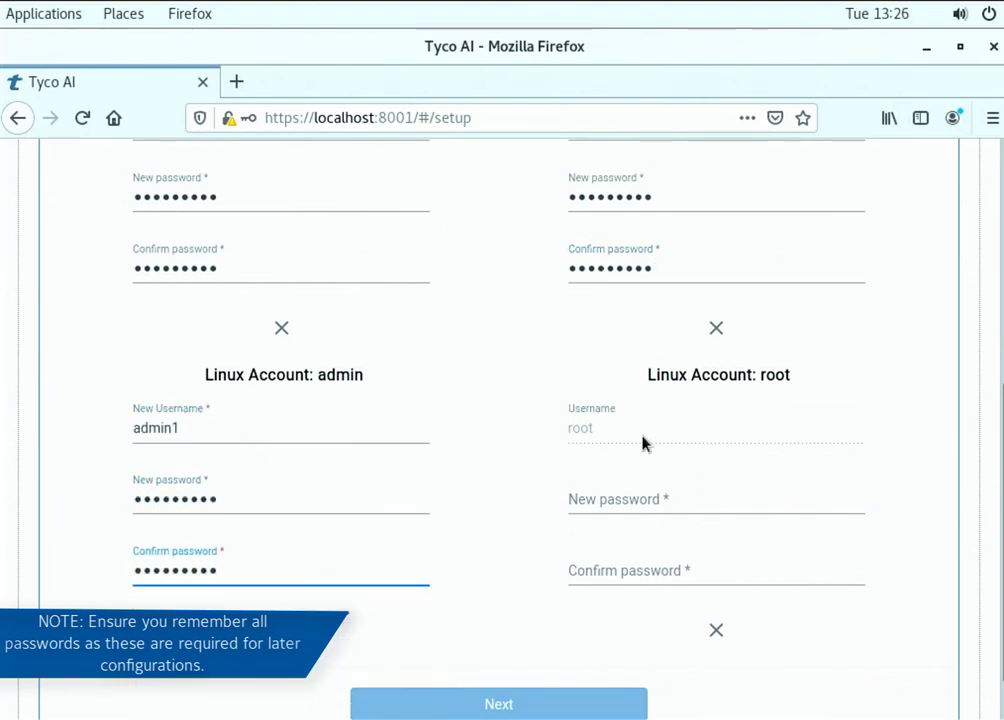
Set and confirm a new root password, then save the accounts
left_click(641, 501)
type("•••••••••")
key("Tab")
type("•••••••••")
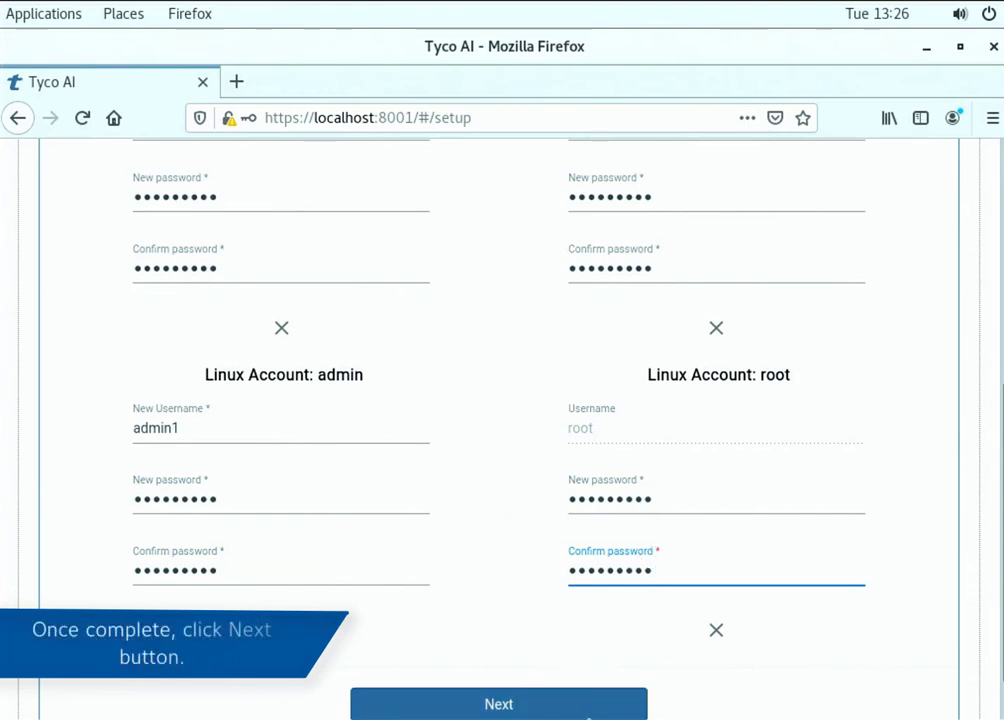
left_click(590, 705)
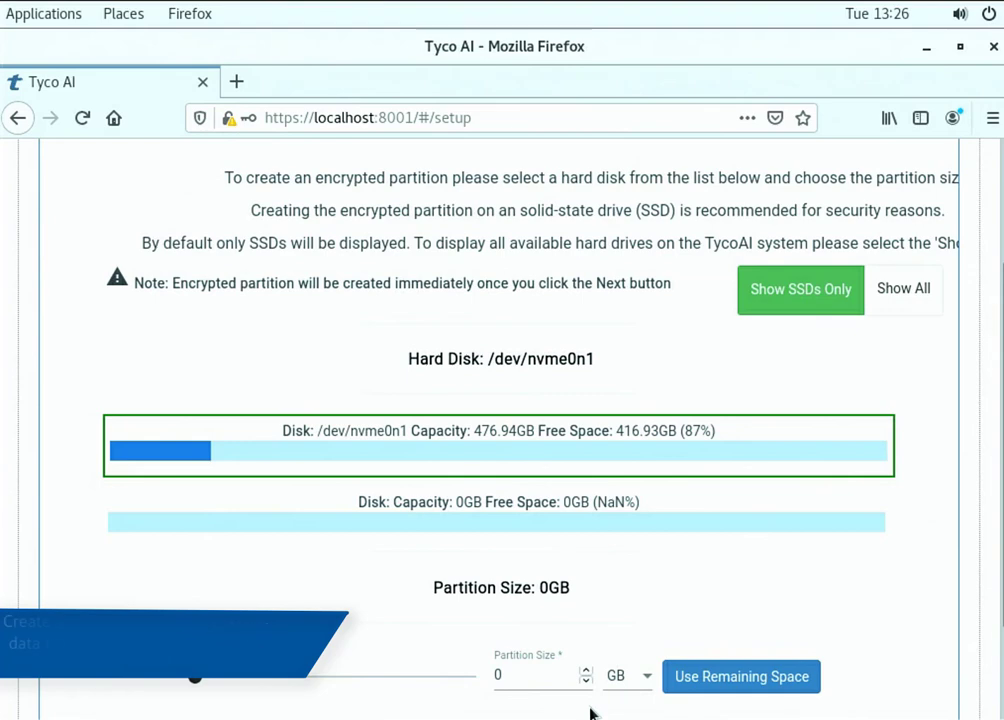
Size the encrypted partition on /dev/nvme0n1 to 200GB and create it
scroll(590, 712, "up", 3)
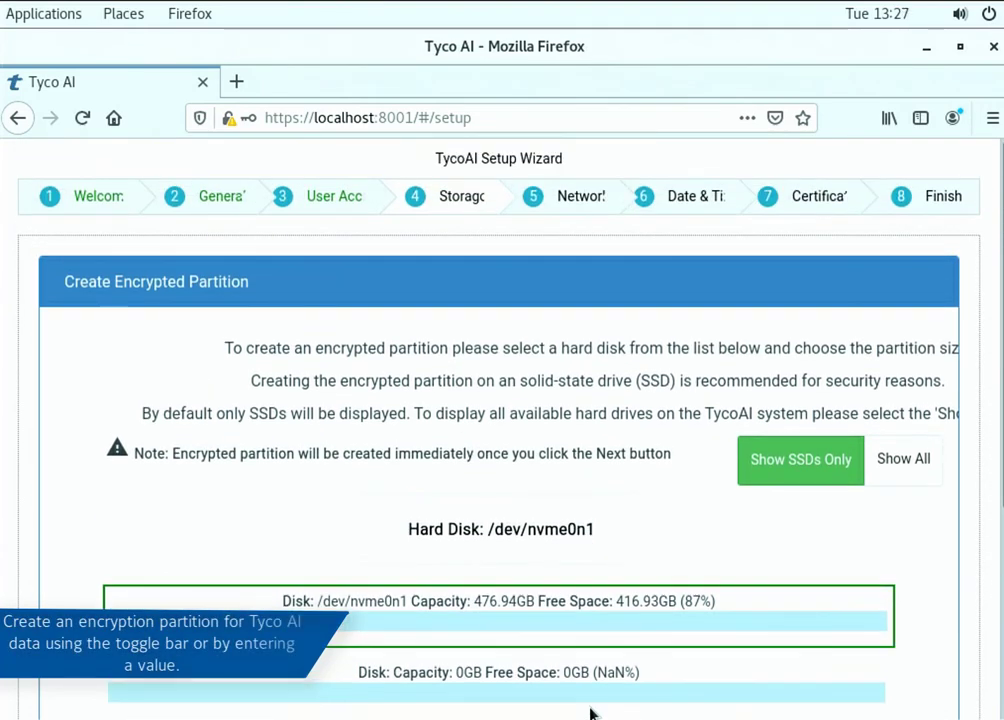
scroll(590, 712, "down", 3)
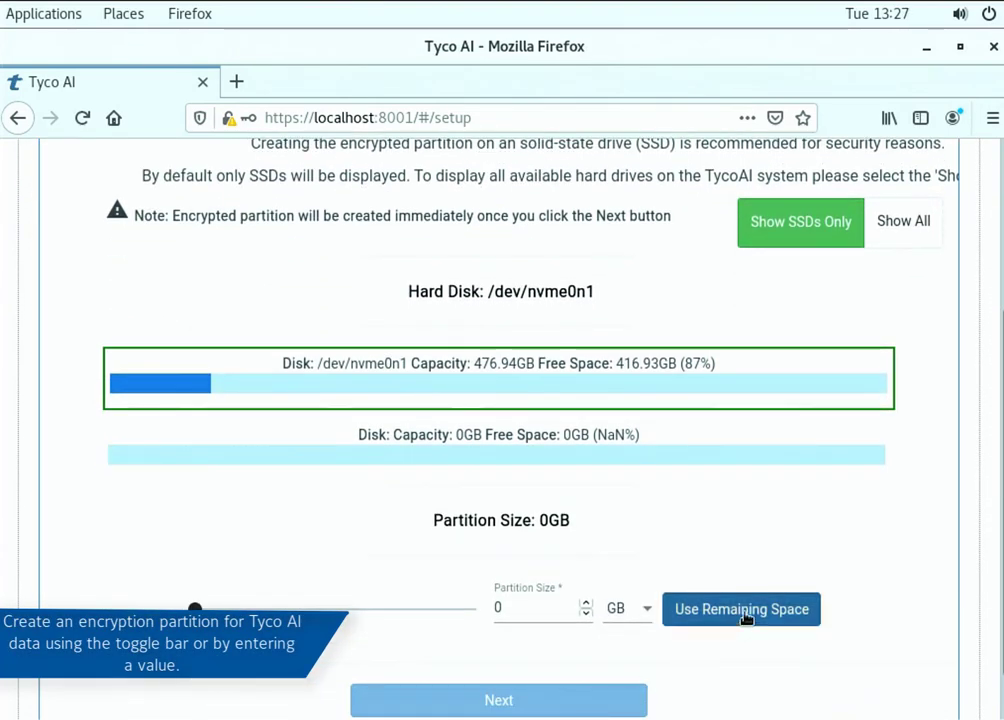
left_click(742, 614)
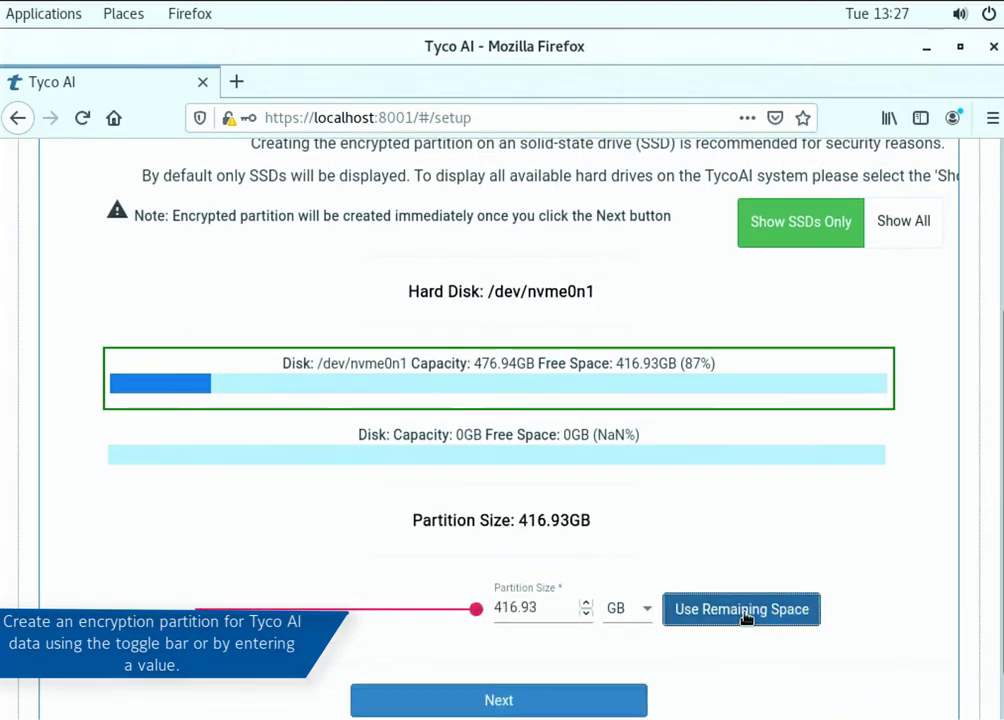
left_click(476, 611)
left_click_drag(476, 608, 332, 608)
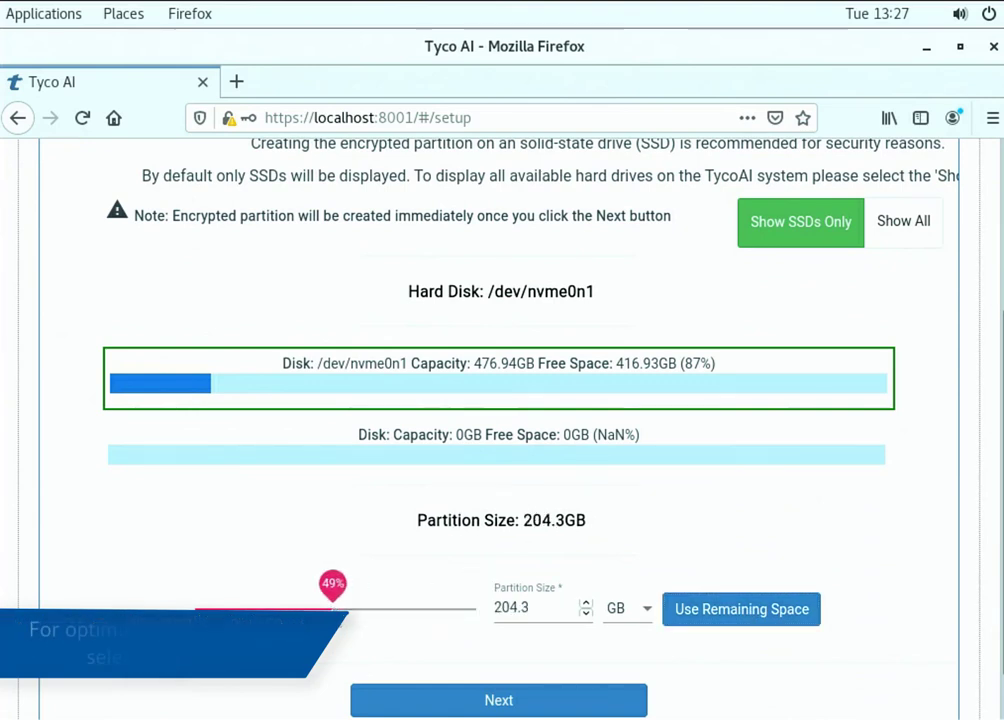
left_click_drag(533, 607, 490, 607)
type("200")
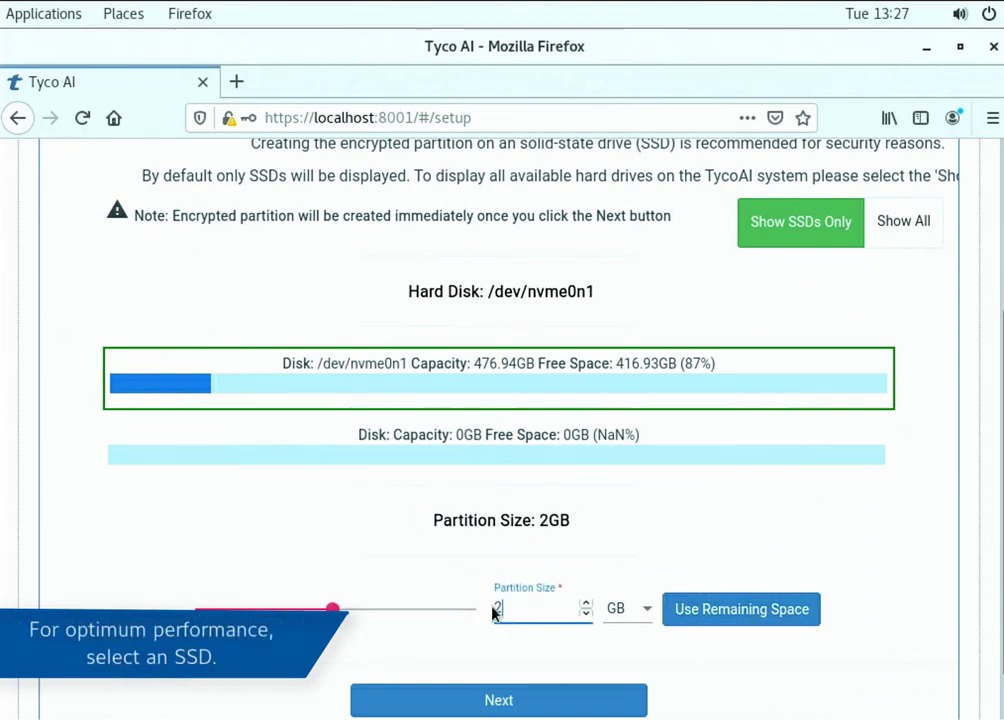
left_click(506, 704)
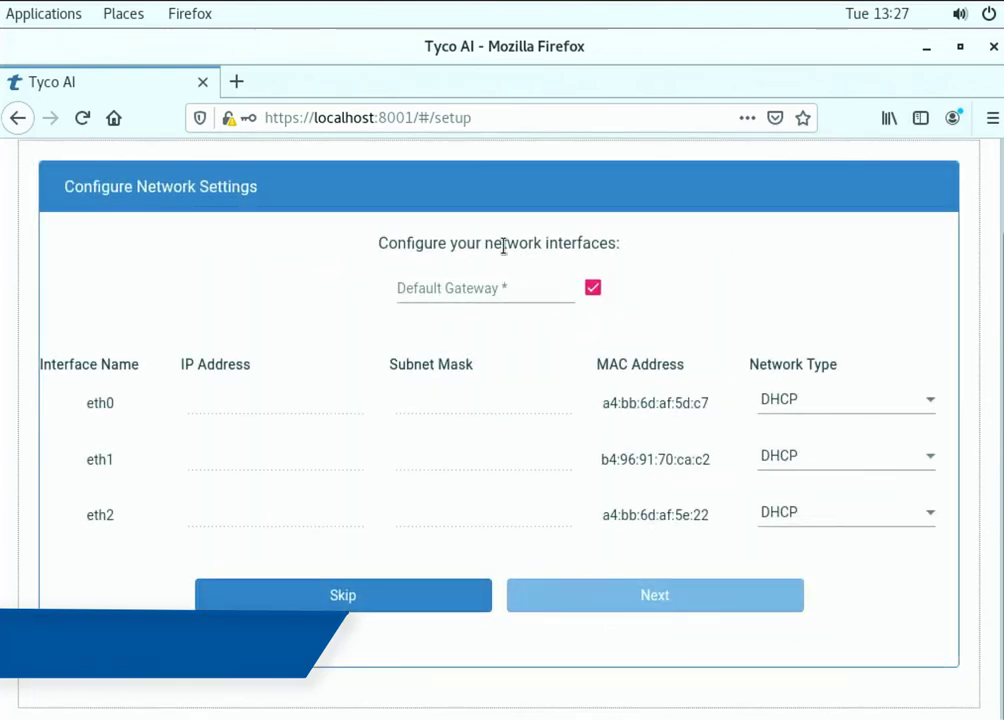
Set gateway 192.168.2.1 and static eth0 192.168.2.100 with mask 255.255.255.0, then apply
left_click(471, 390)
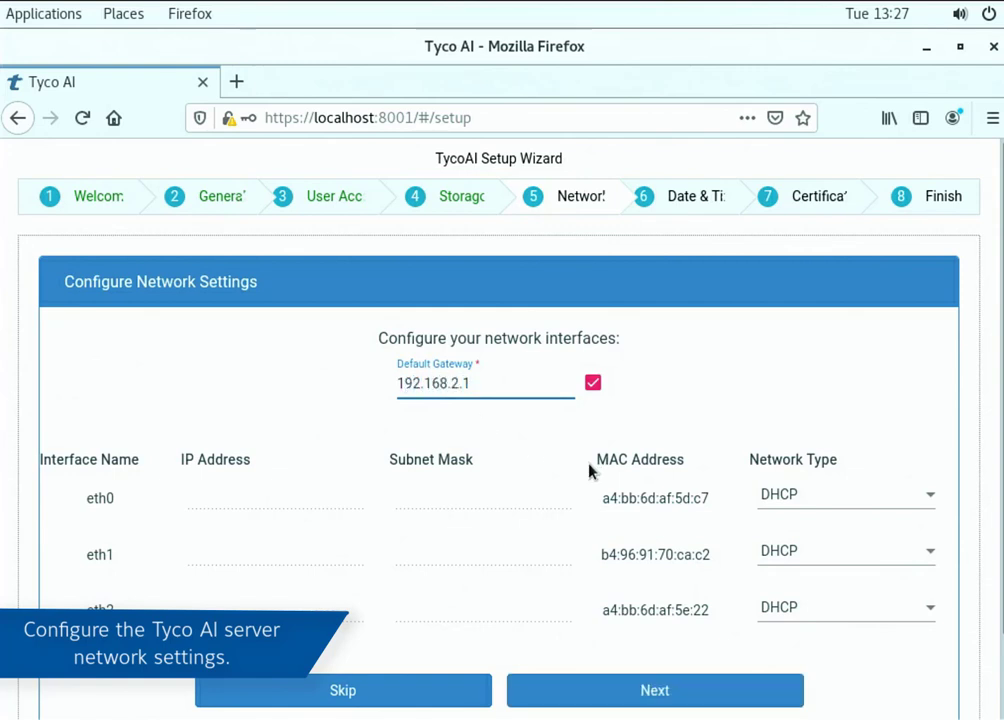
left_click(855, 505)
left_click(828, 520)
left_click(226, 489)
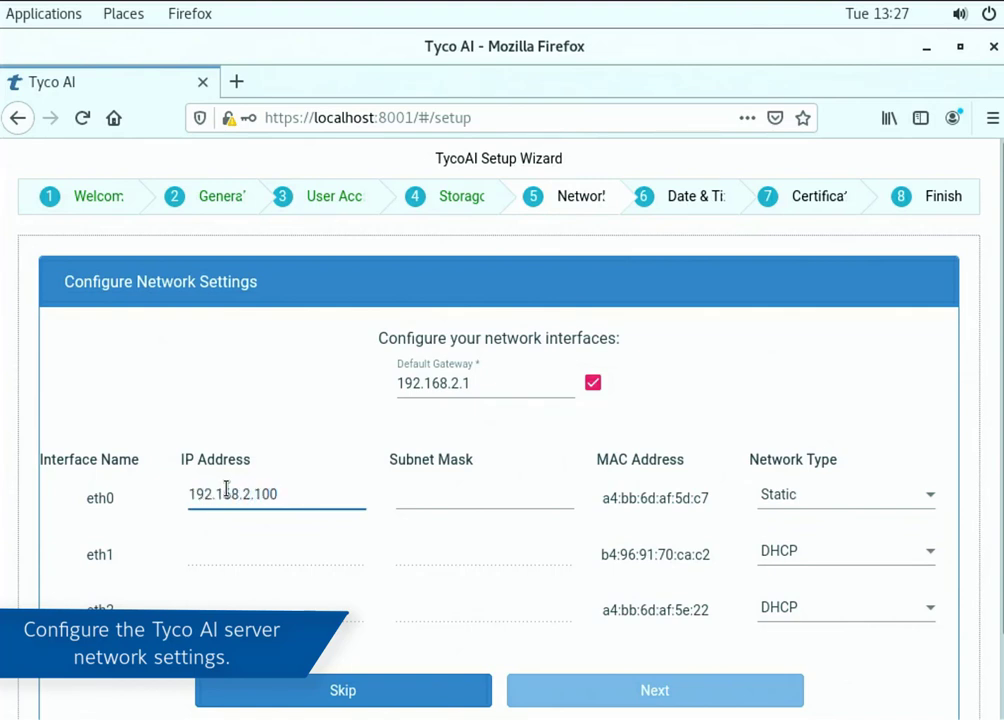
key("Tab")
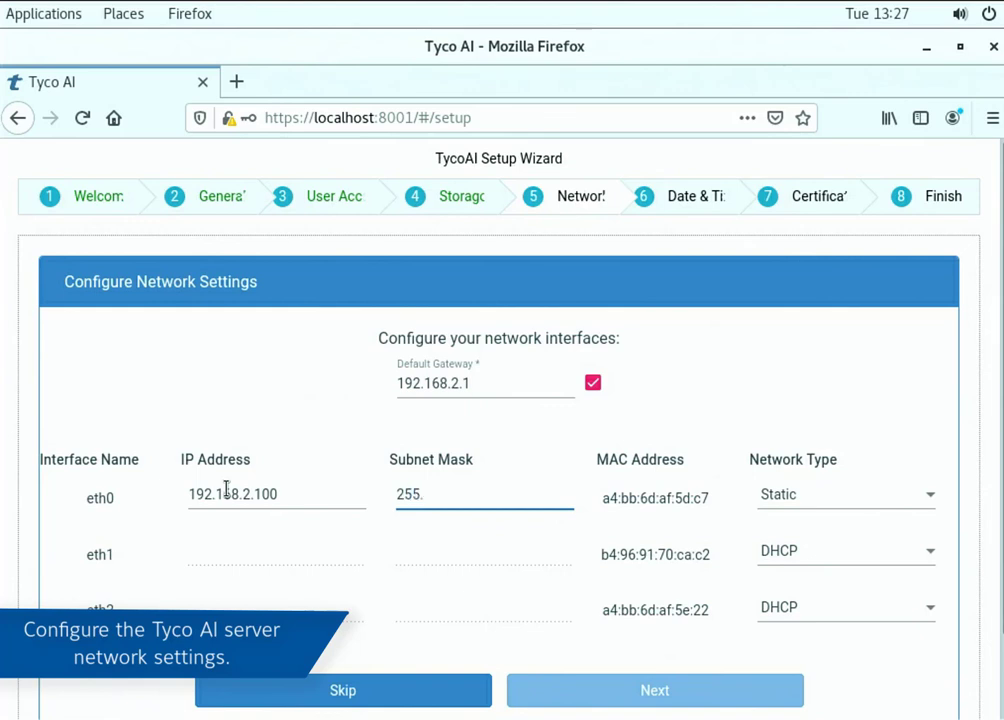
type("255.255.255.0")
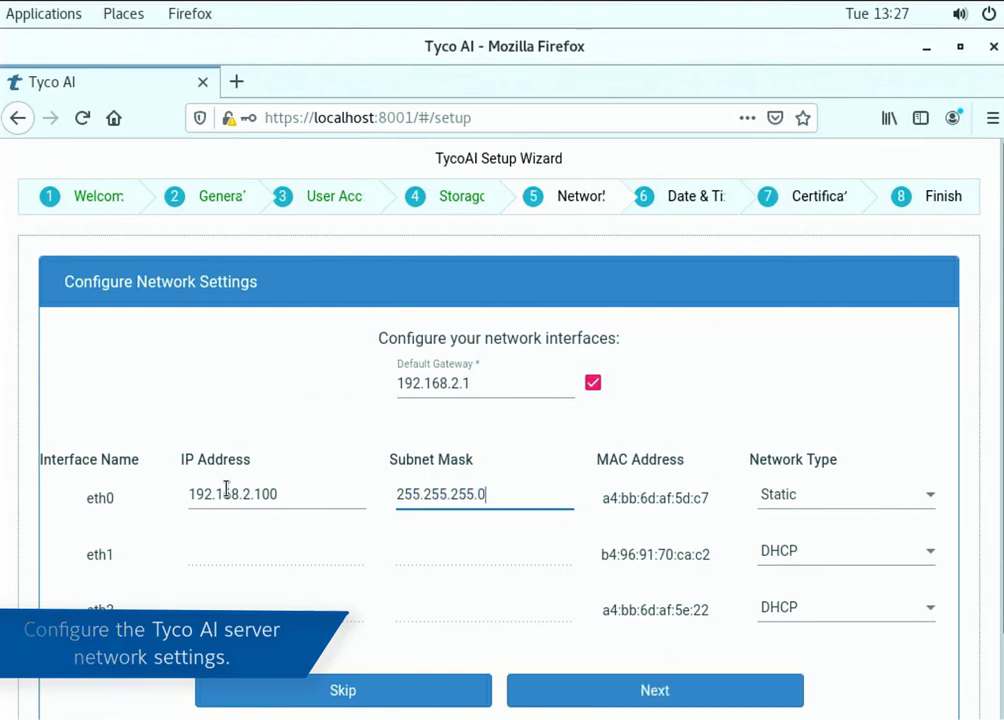
left_click(581, 690)
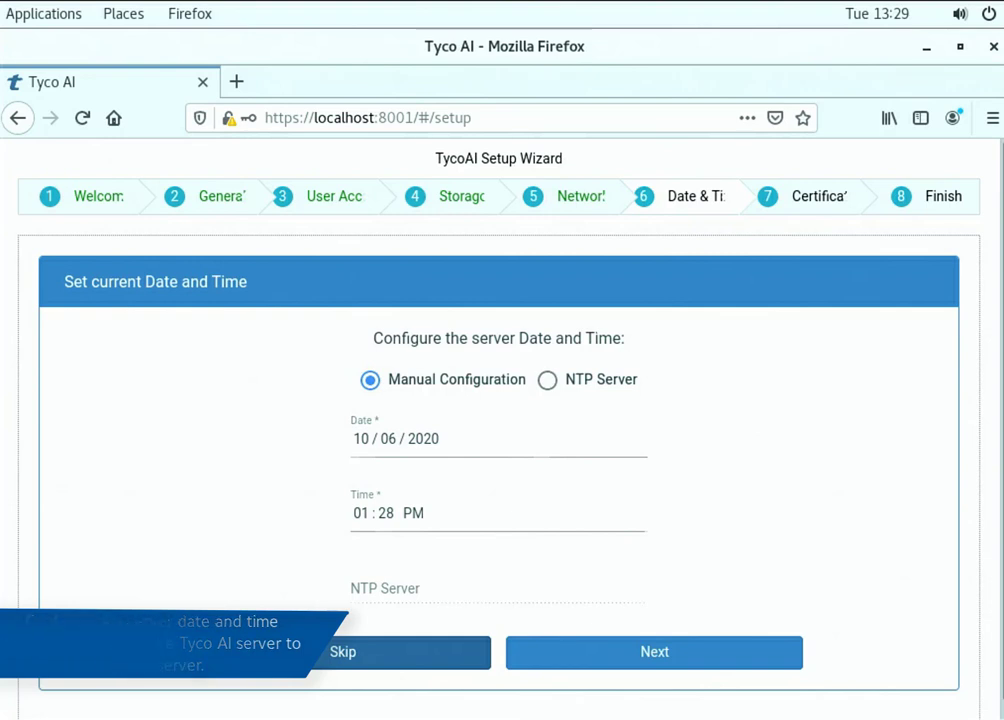
Accept the manual date 10/06/2020 and time 01:28 PM and continue
left_click(592, 652)
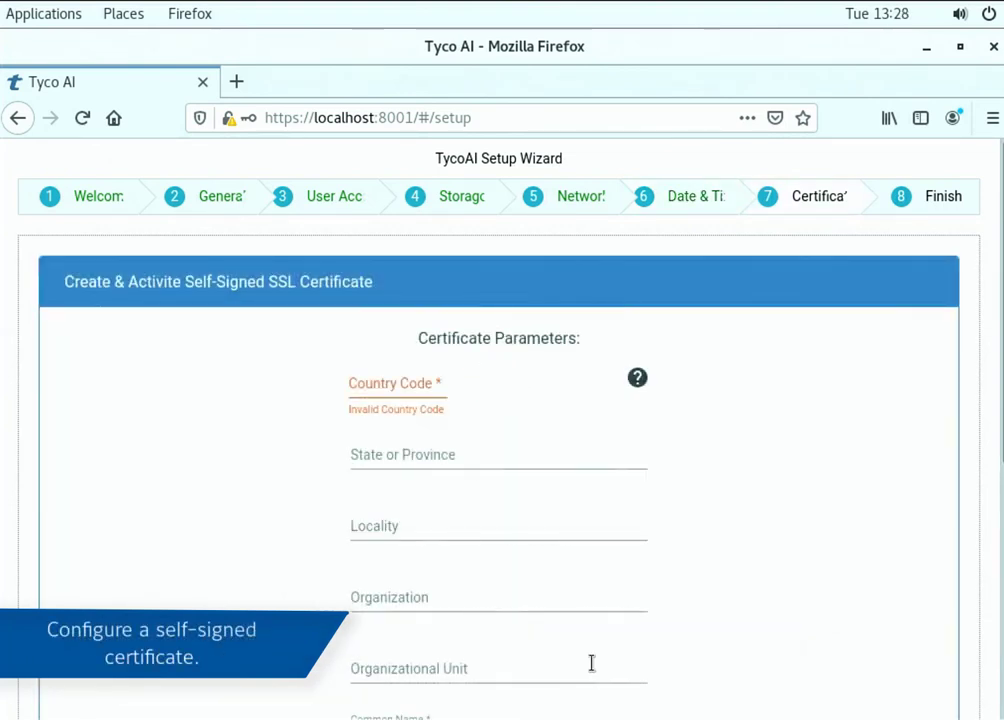
Submit the self-signed certificate with country GB, locality Bel and organization Johnson Controls
left_click(398, 383)
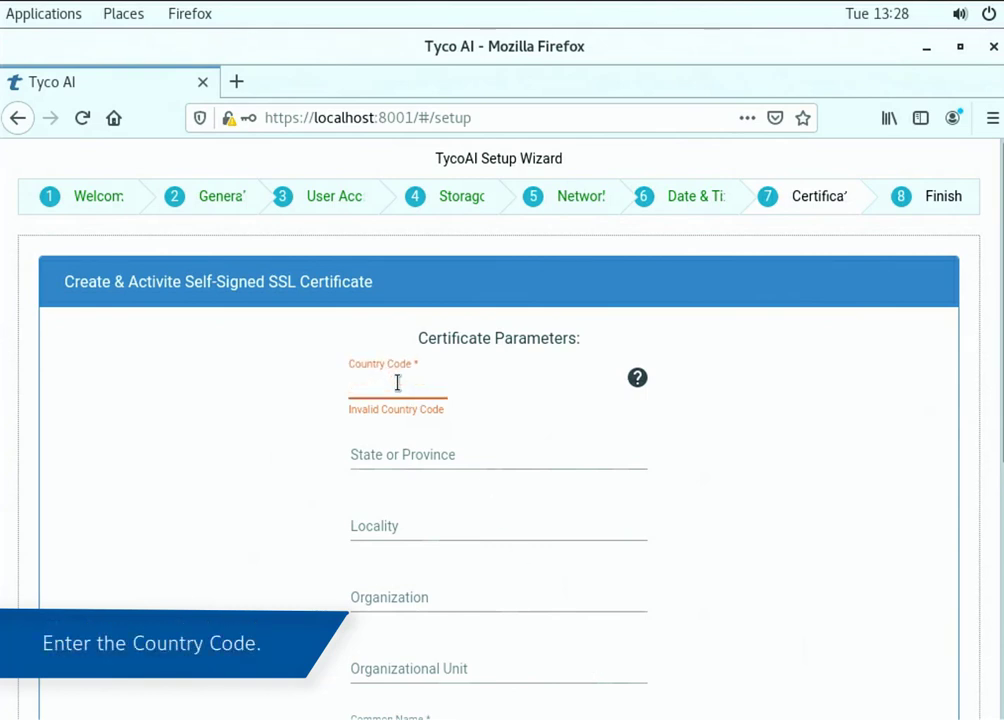
type("GB")
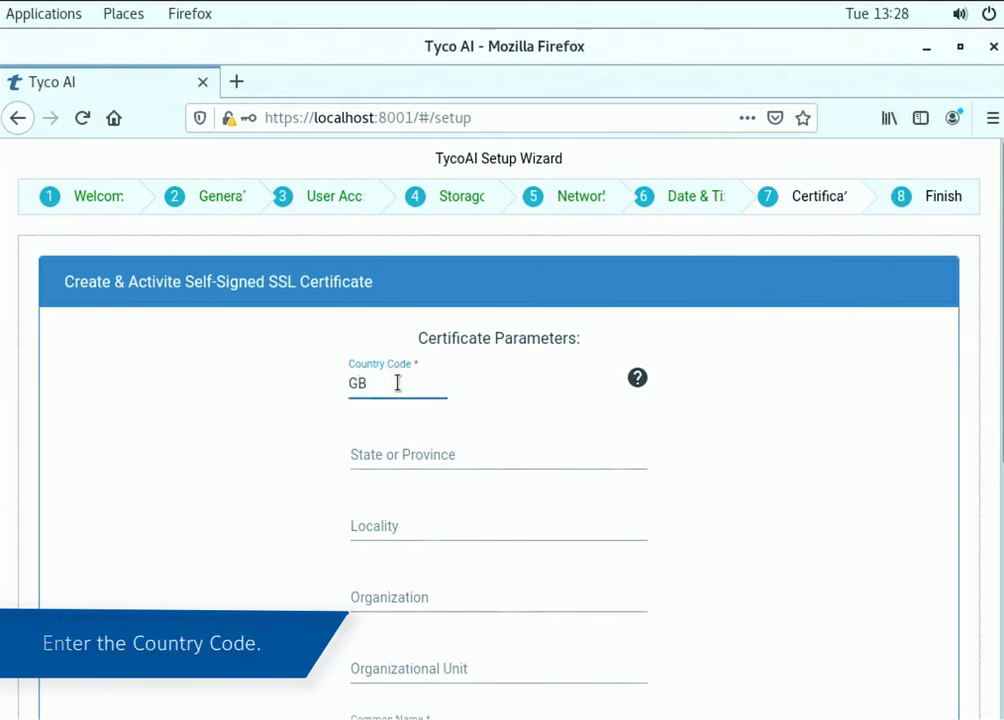
scroll(386, 454, "down", 1)
left_click(379, 470)
type("Belfast")
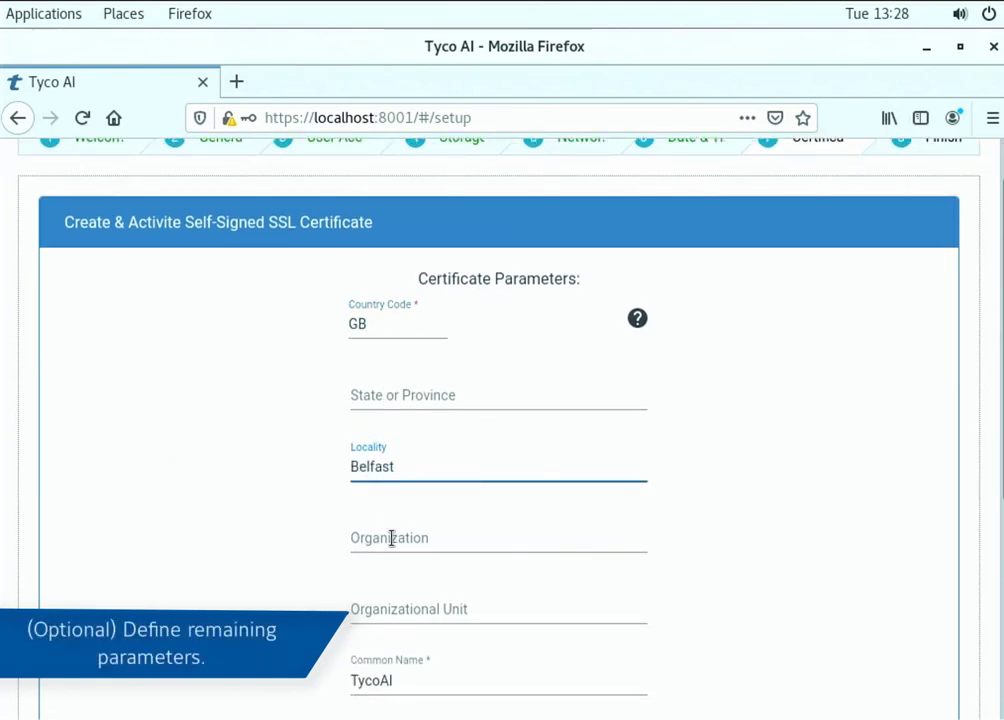
left_click(391, 538)
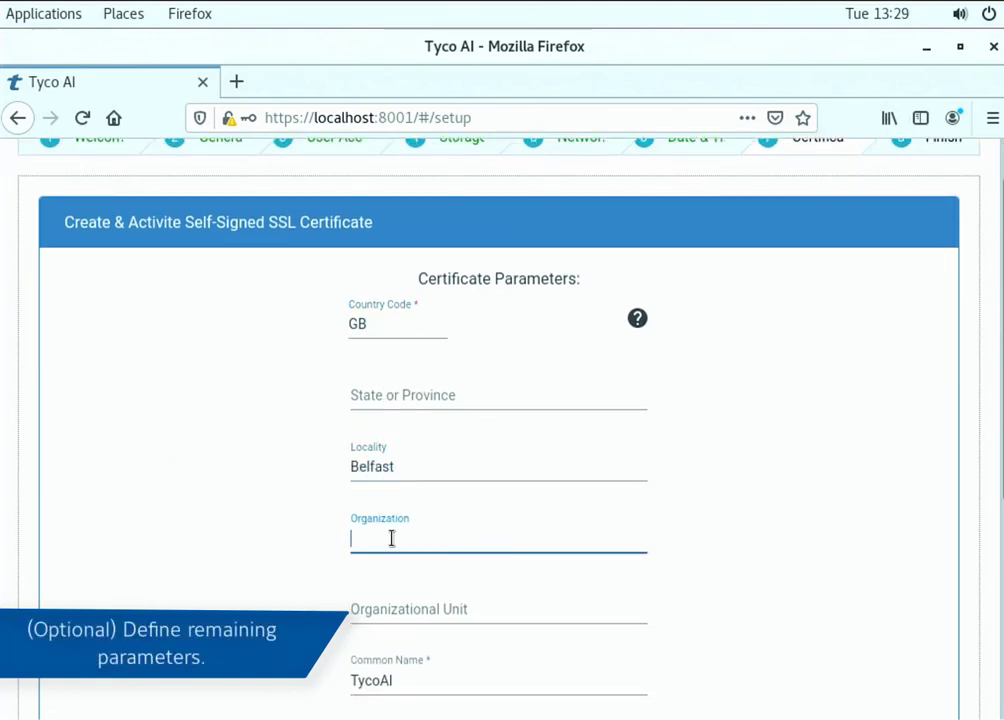
type("Johnson Controls")
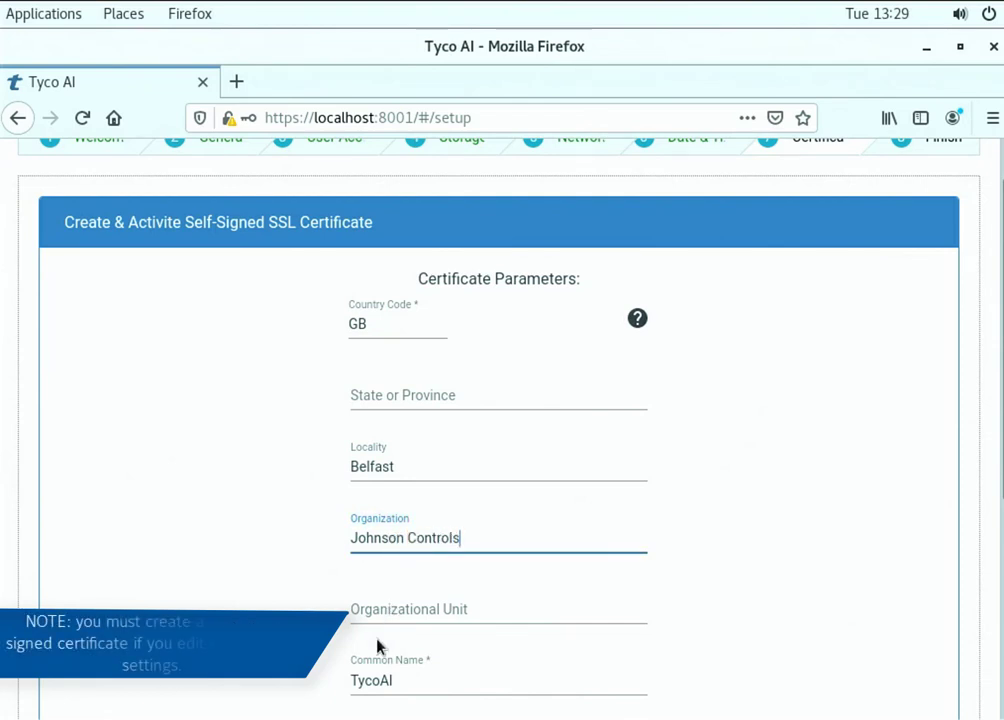
scroll(381, 646, "down", 1)
scroll(378, 645, "down", 3)
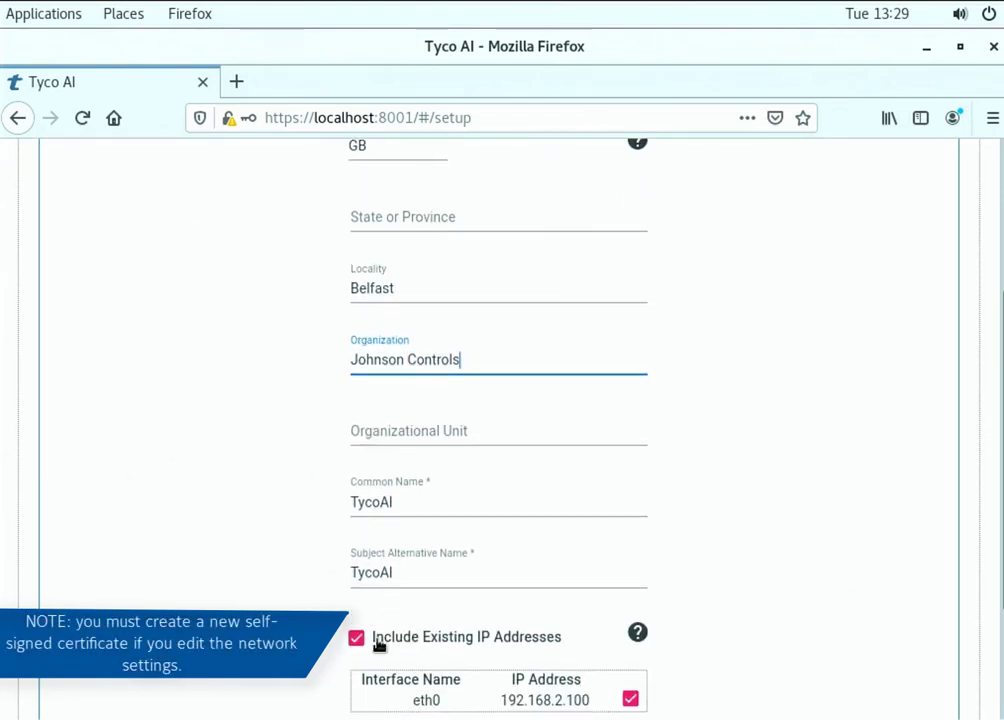
scroll(378, 645, "down", 1)
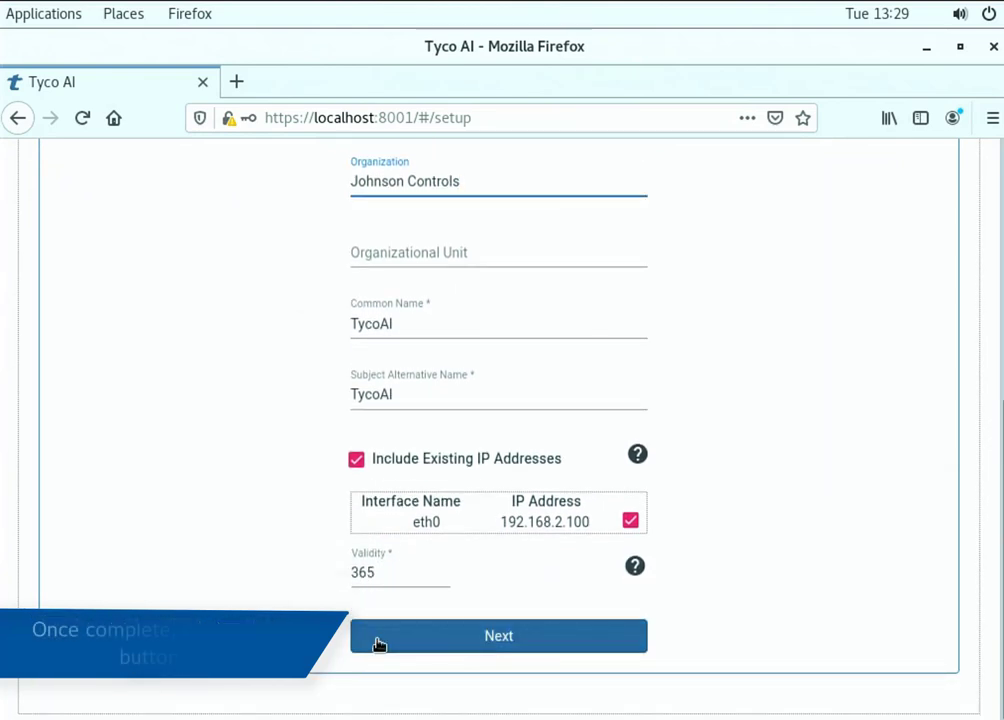
left_click(378, 644)
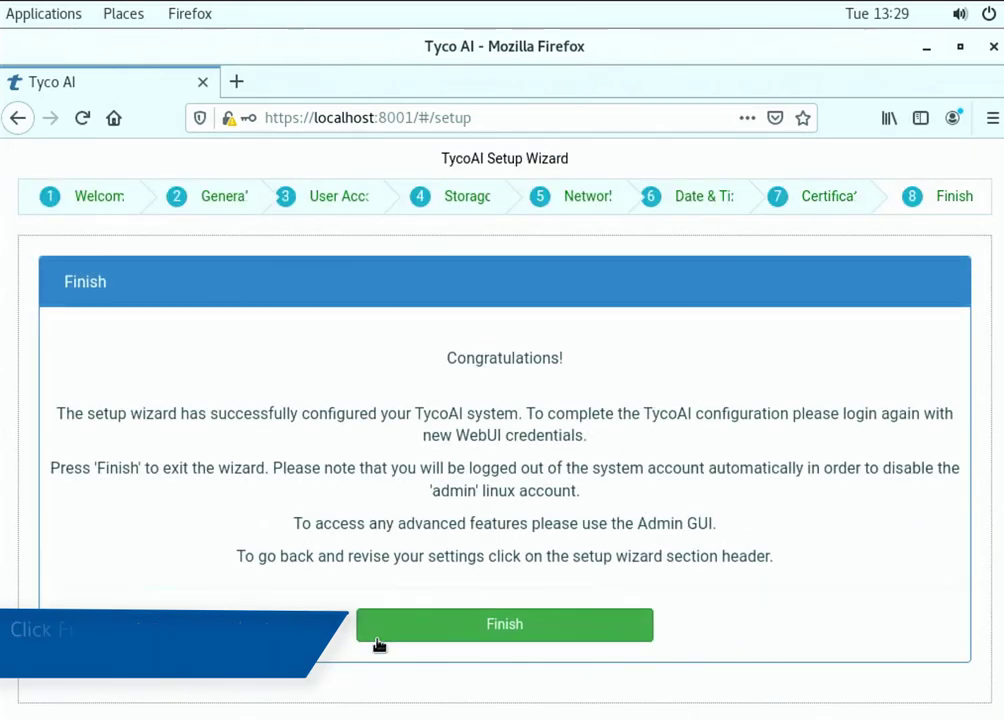
Finish the setup wizard, then sign in to the Linux account at the GNOME login screen
left_click(378, 638)
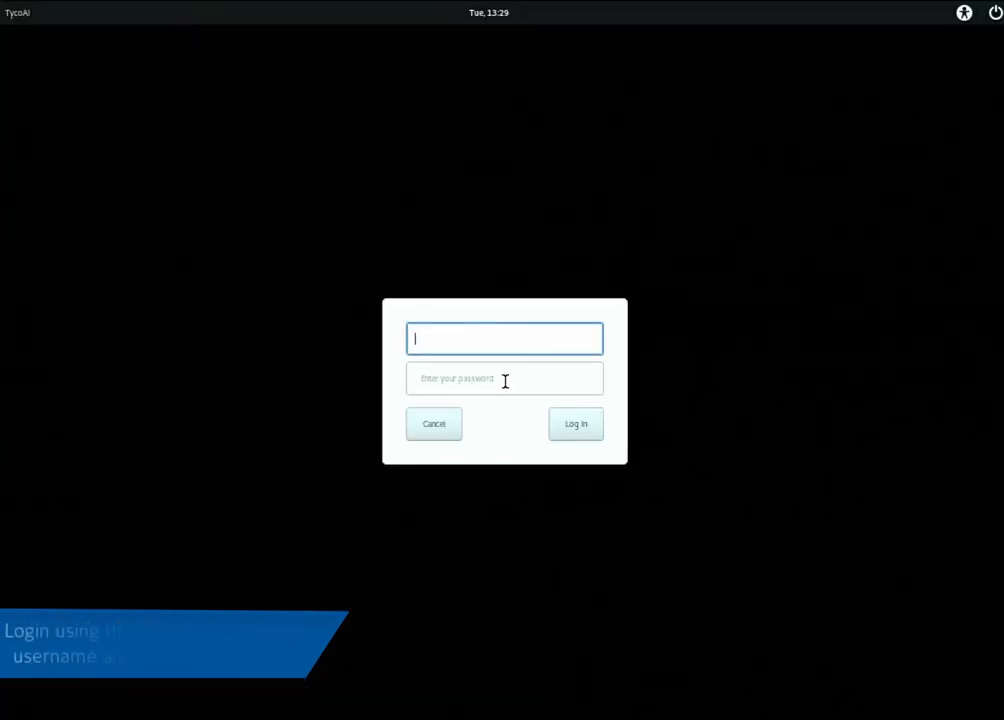
type("admin1")
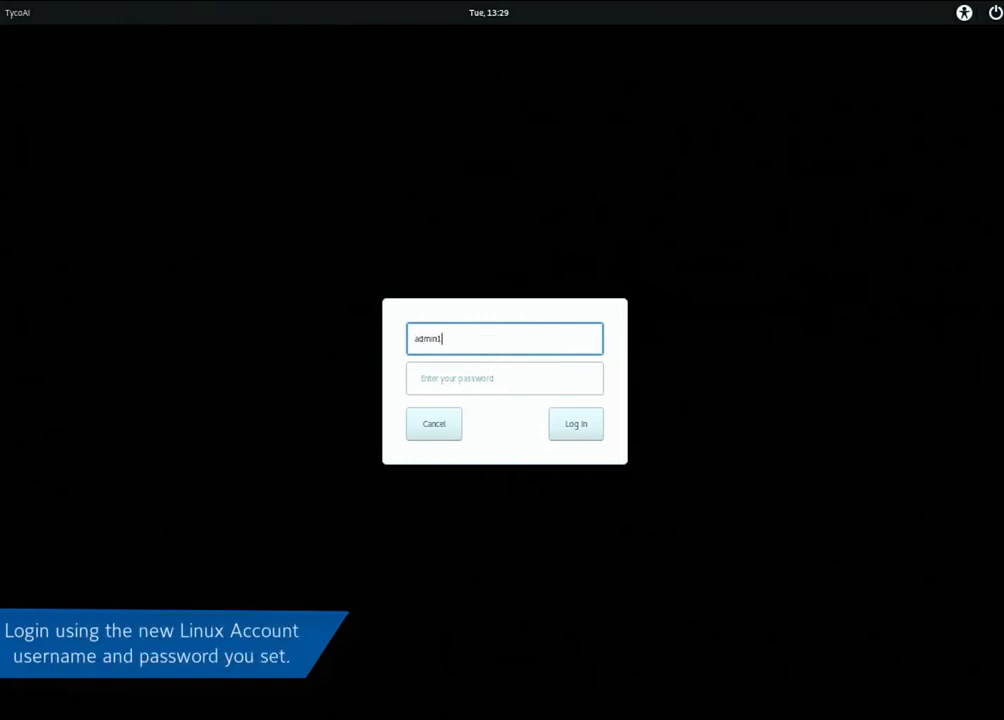
key("Tab")
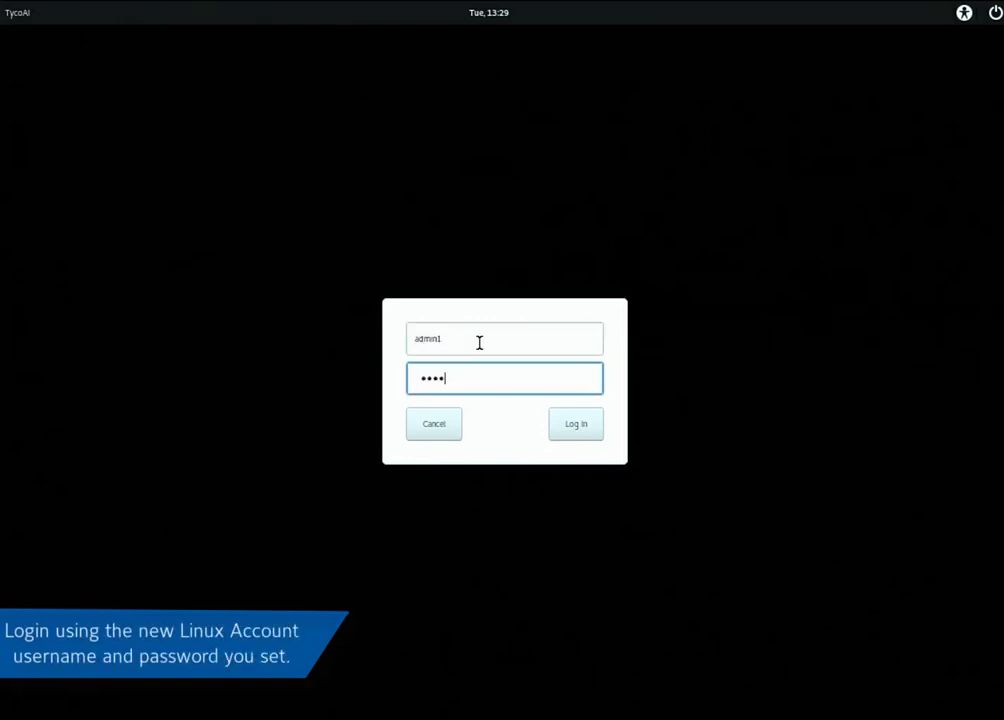
key("Return")
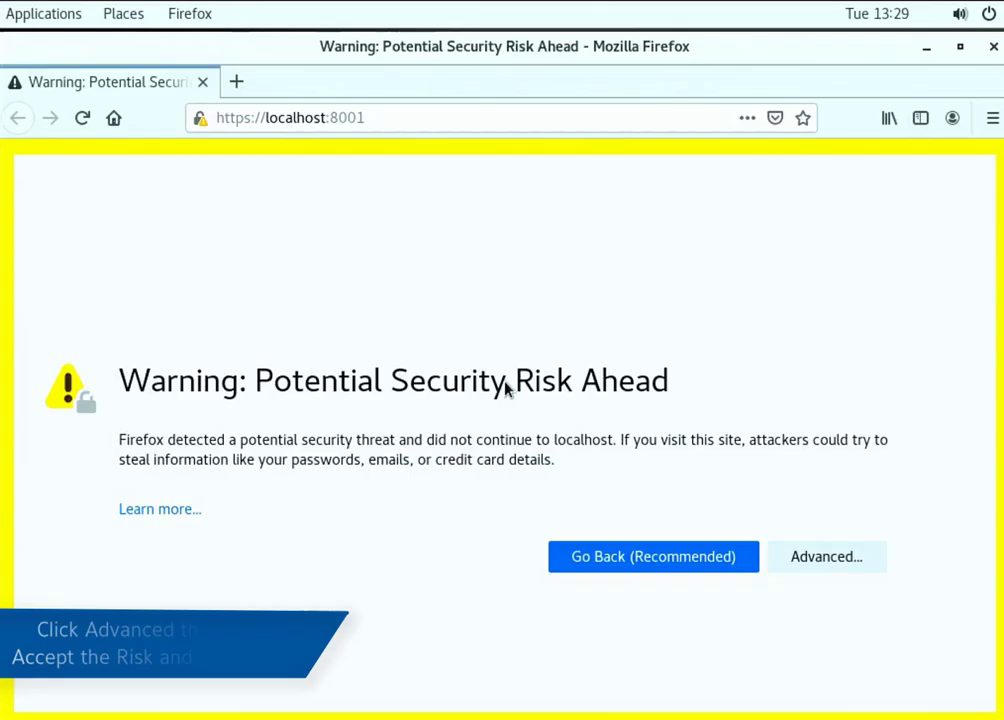
Accept the Firefox security risk warning to continue to the Tyco AI site
left_click(829, 556)
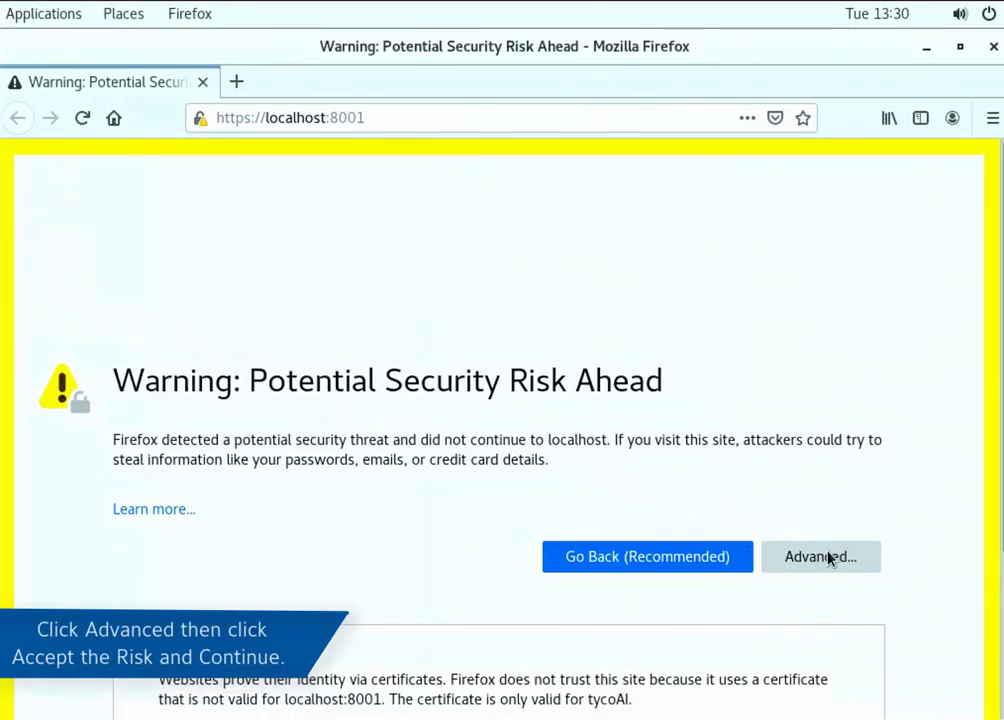
scroll(829, 556, "down", 3)
left_click(766, 645)
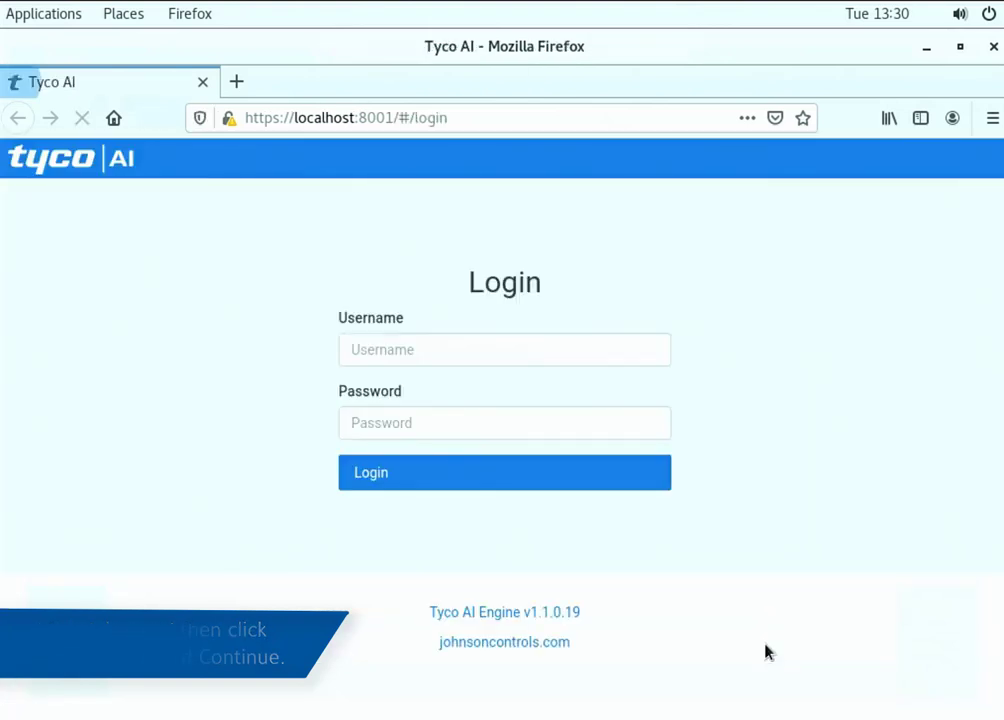
Log in to the web UI with the admin credentials and decline saving the login
left_click(471, 363)
type("admin1")
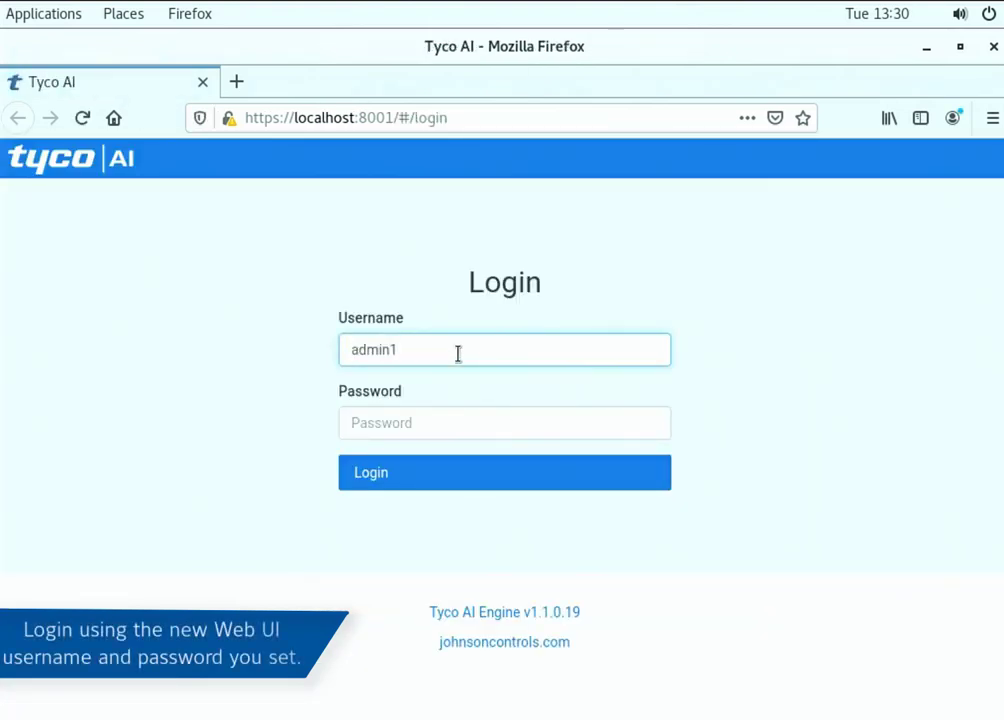
key("Tab")
type("***")
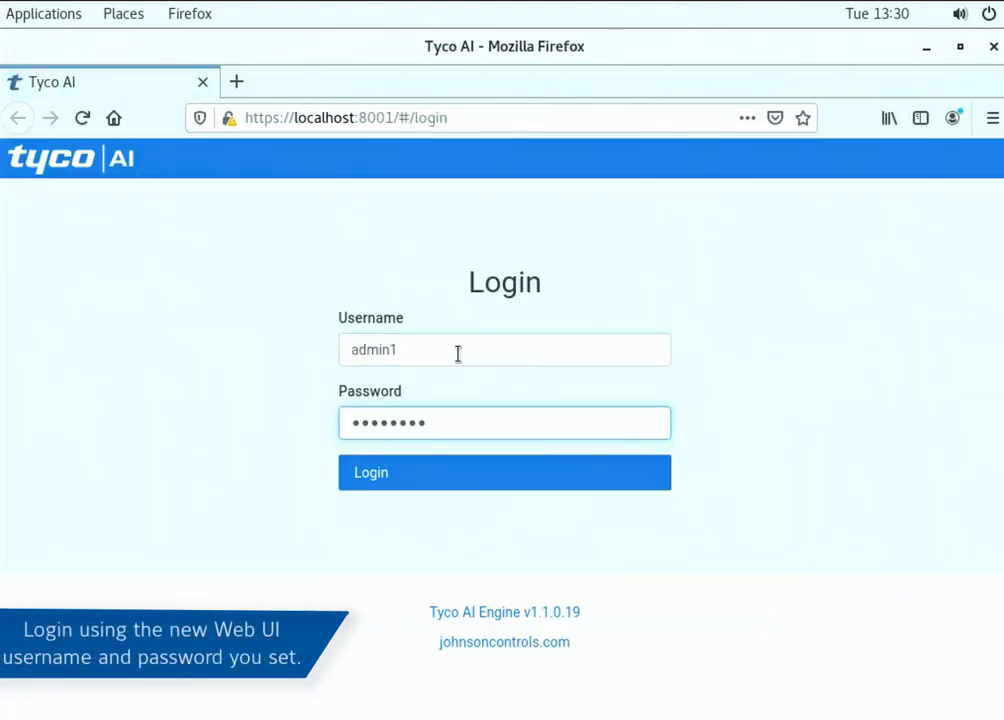
left_click(485, 478)
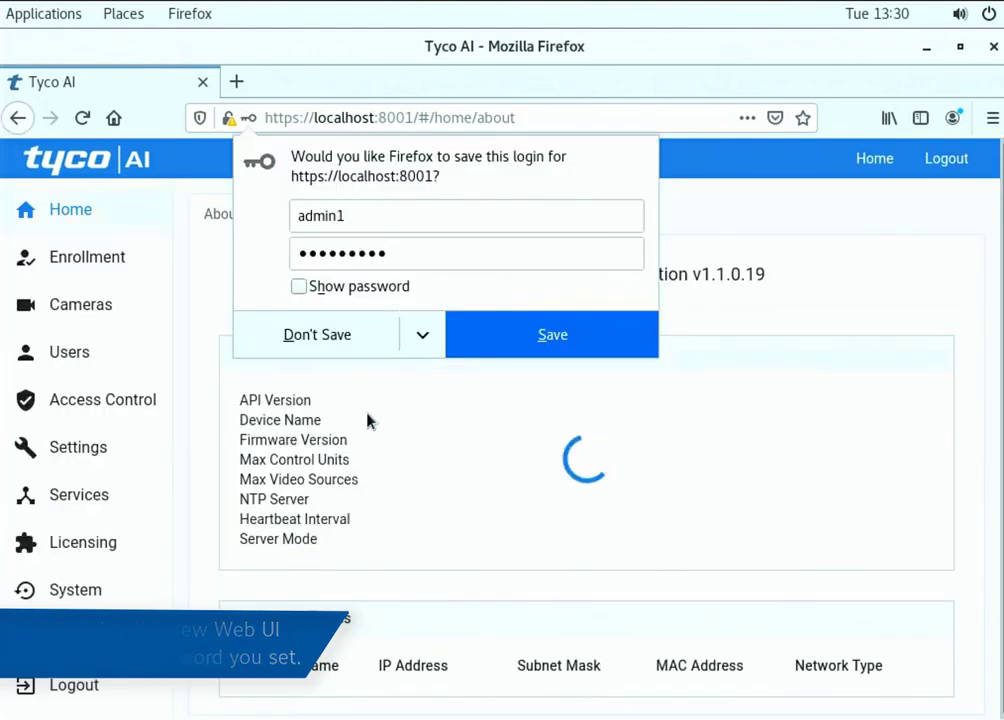
left_click(286, 335)
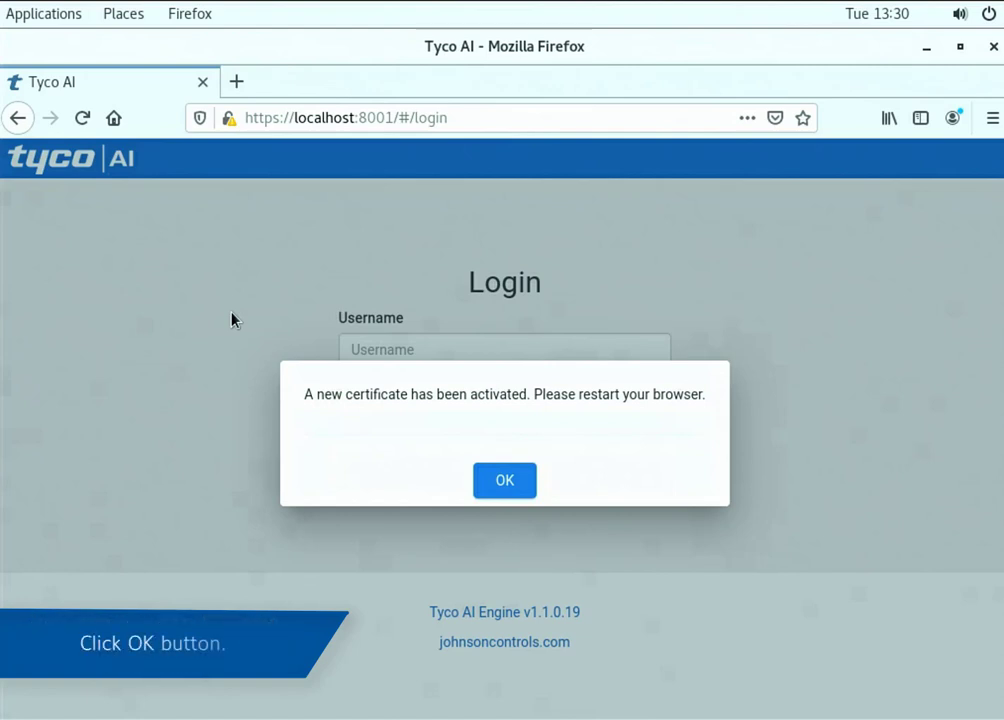
Acknowledge the certificate activation notice, reload, and accept the security risk warning again
left_click(515, 484)
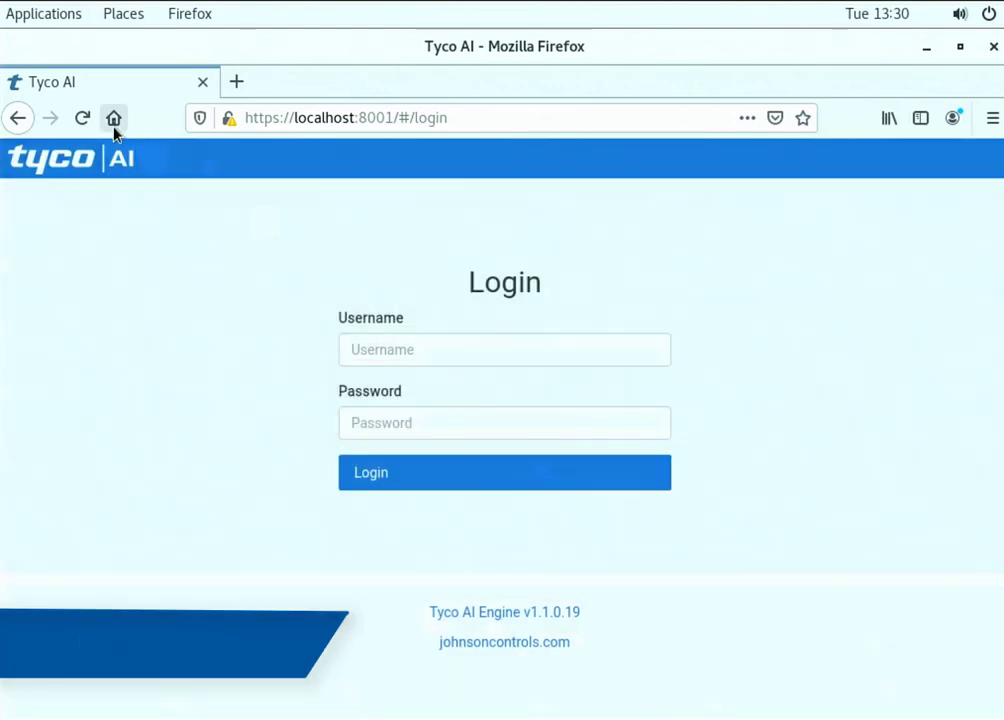
left_click(83, 118)
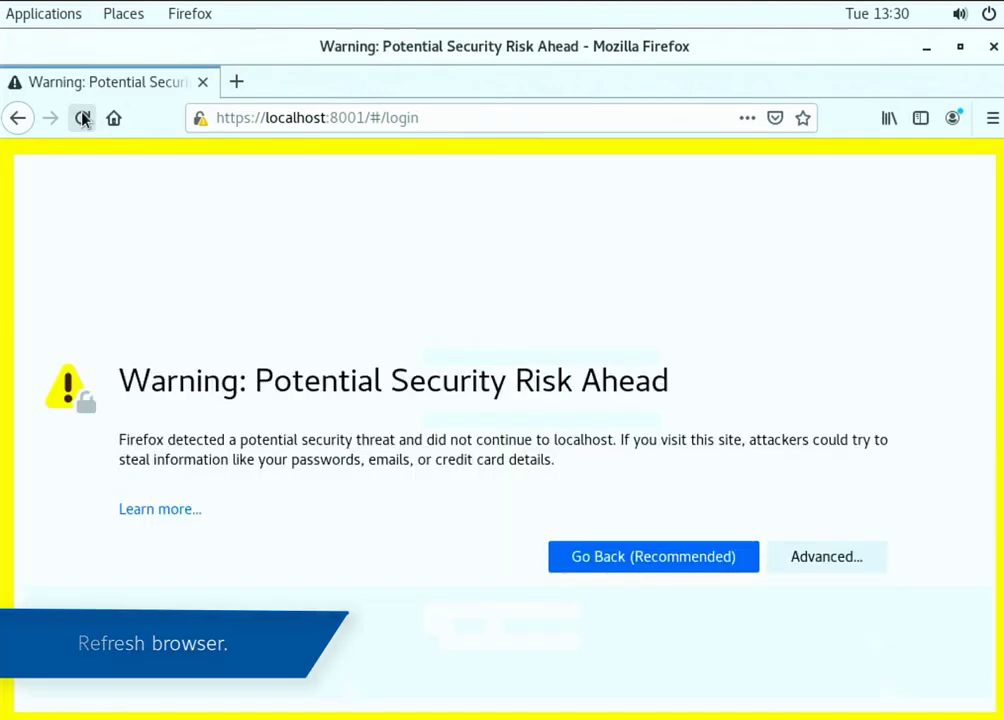
left_click(837, 554)
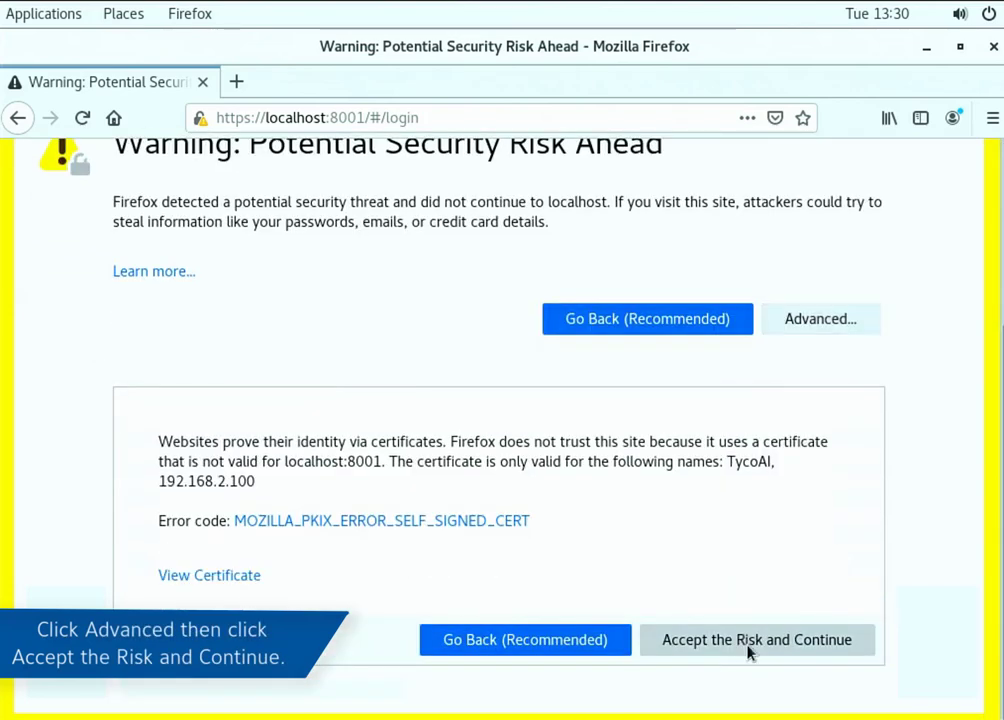
left_click(746, 651)
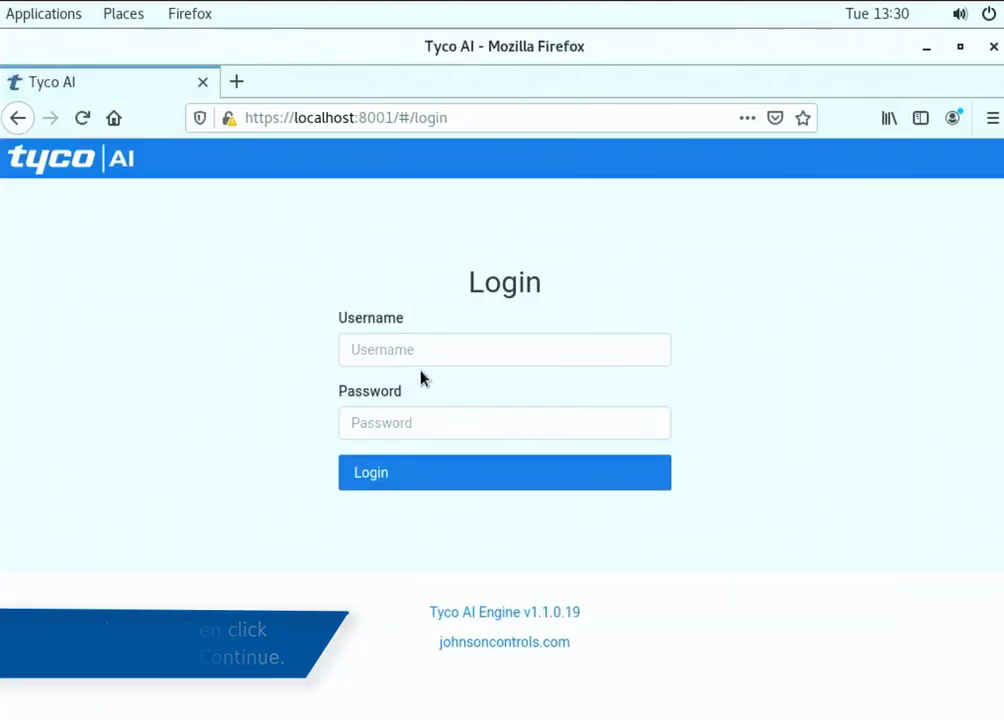
Log back in to the web UI with the admin credentials without saving the login
left_click(389, 349)
type("admin1")
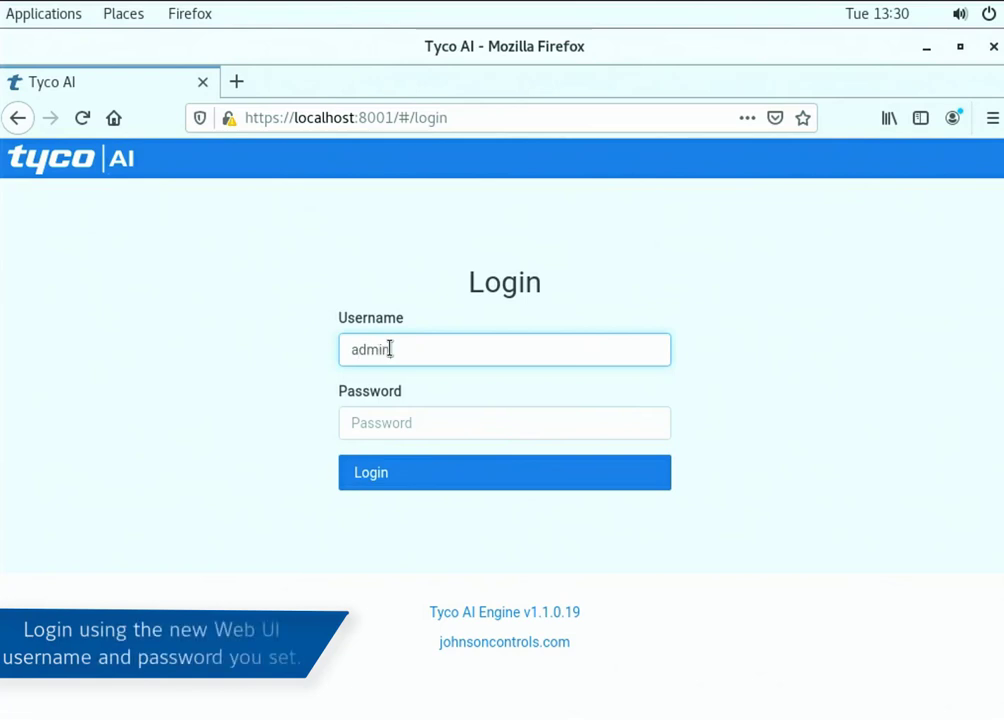
key("Tab")
type("•••")
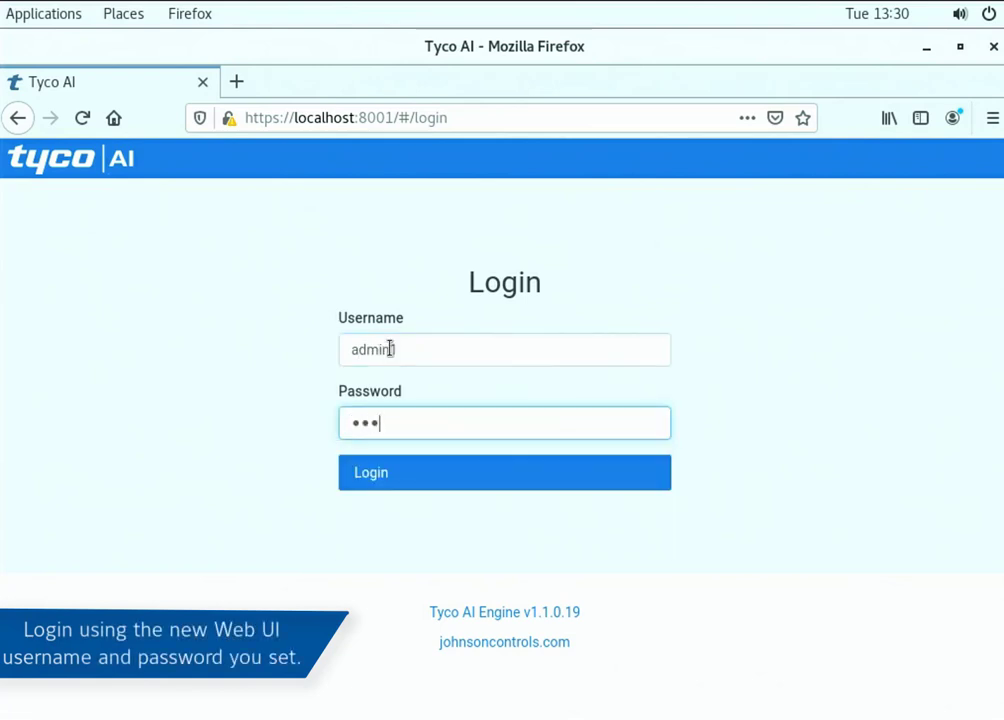
type("••••••")
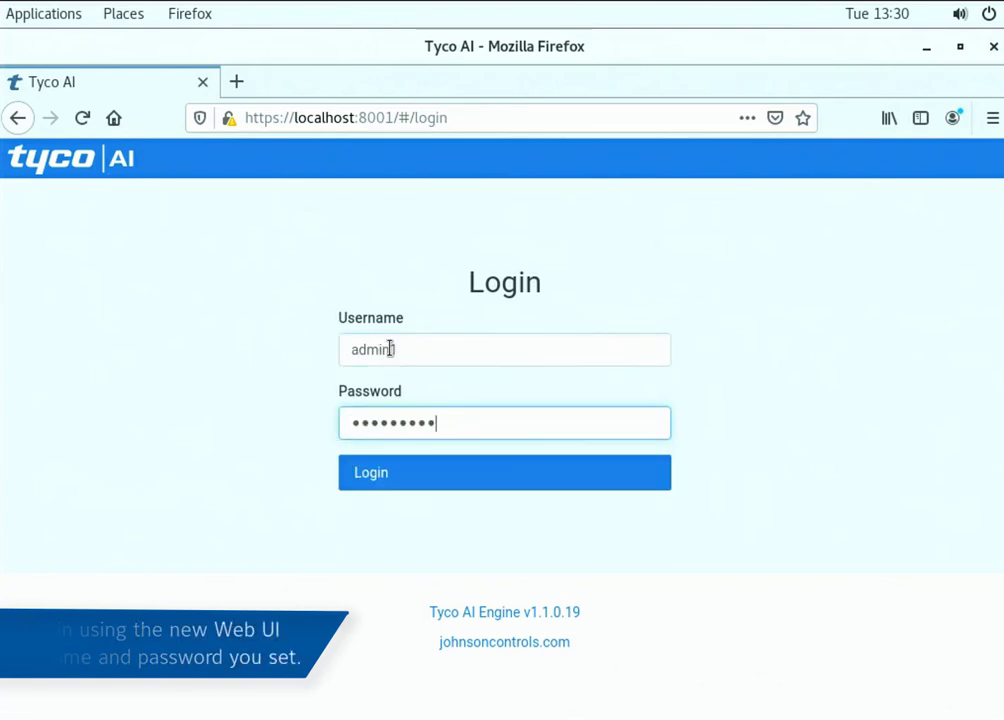
left_click(436, 476)
left_click(304, 328)
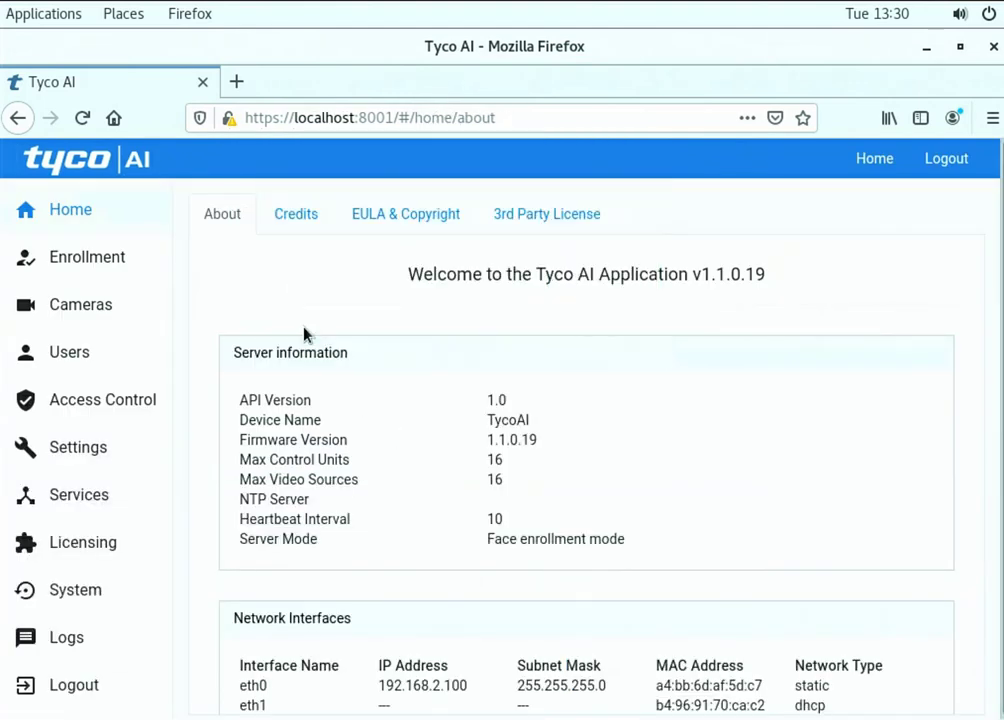